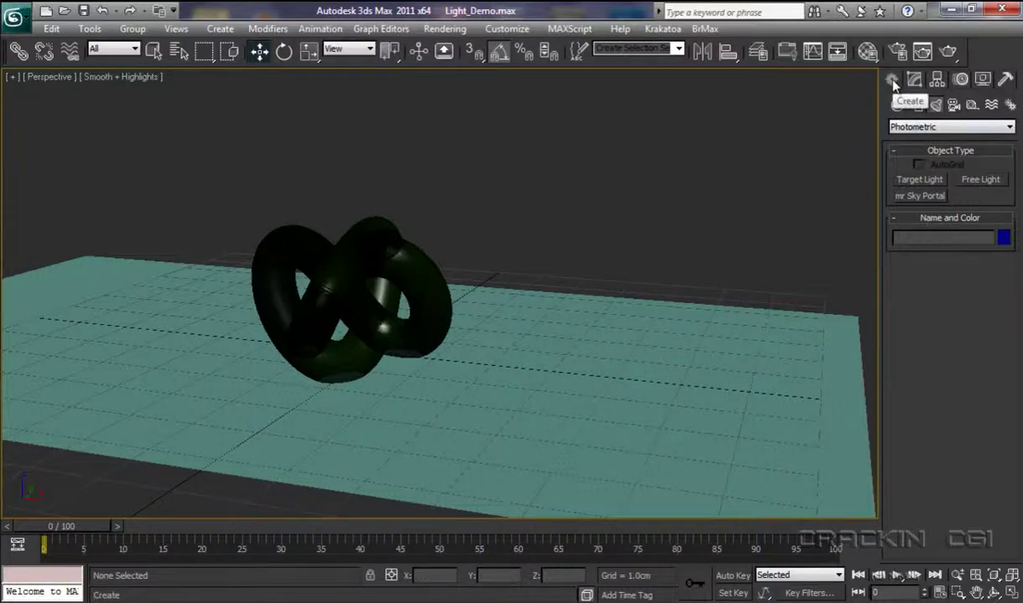
Step: Switch the light types from Photometric to Standard and choose Omni
left_click(938, 105)
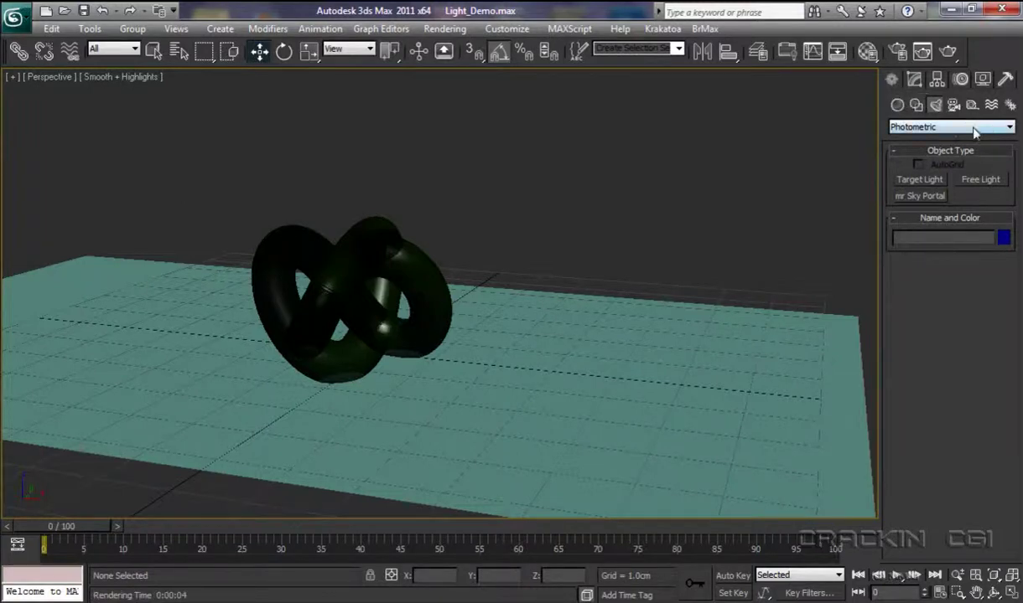
left_click(915, 128)
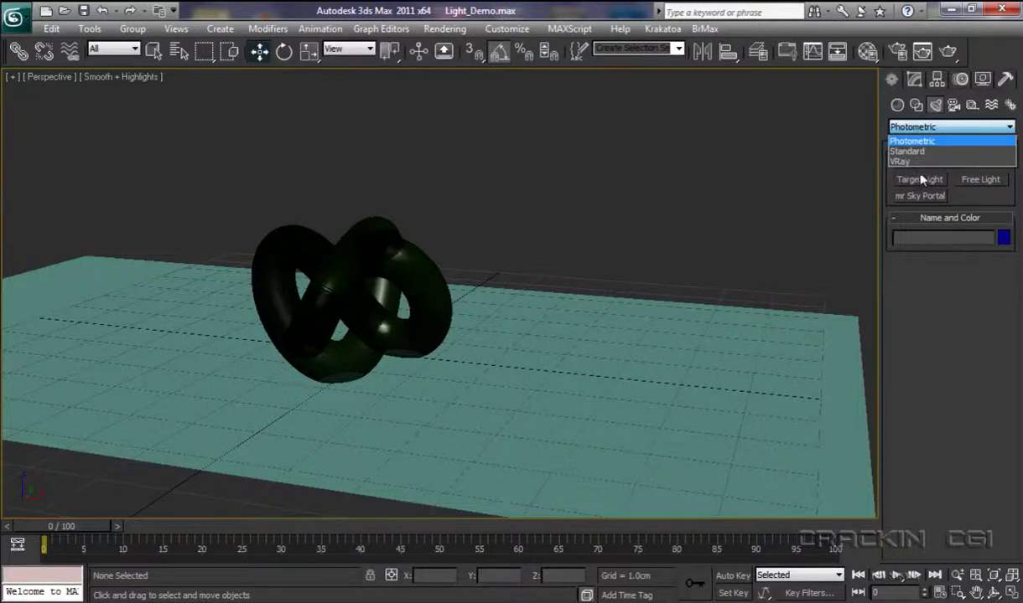
left_click(910, 152)
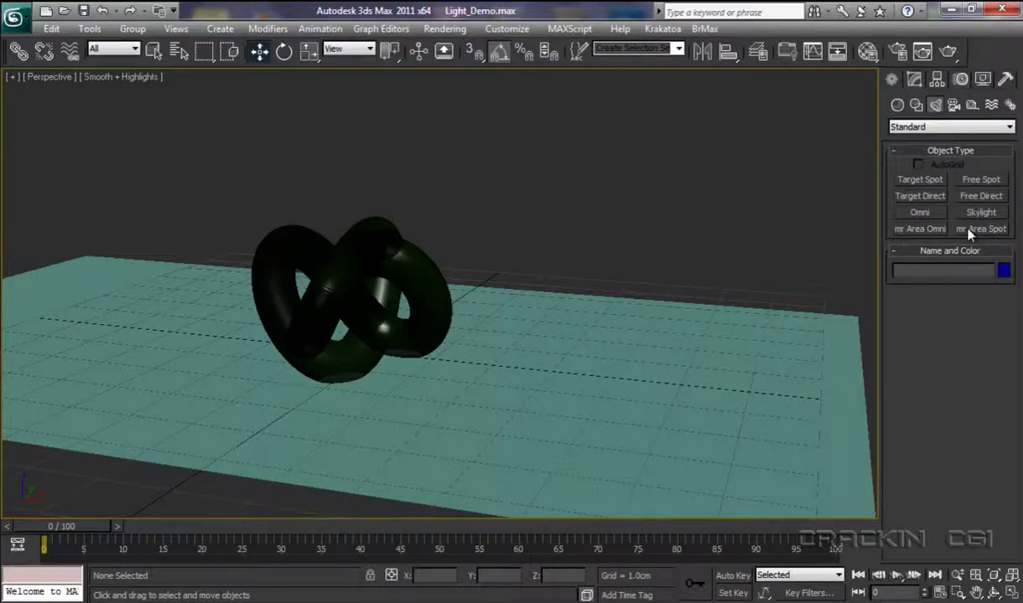
left_click(920, 213)
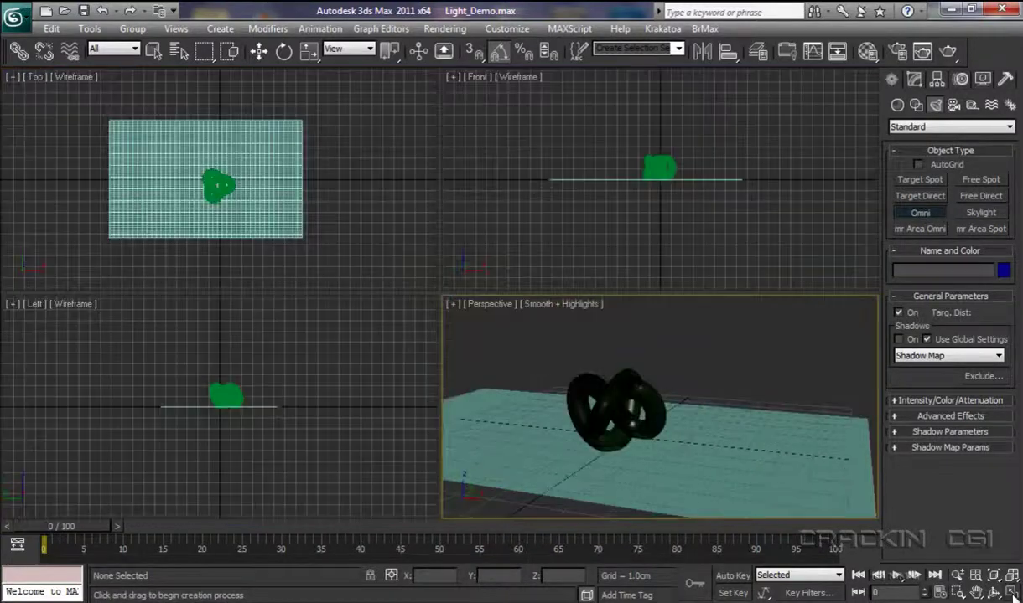
Step: Place an Omni light above the torus knot in the Left view
left_click(966, 571)
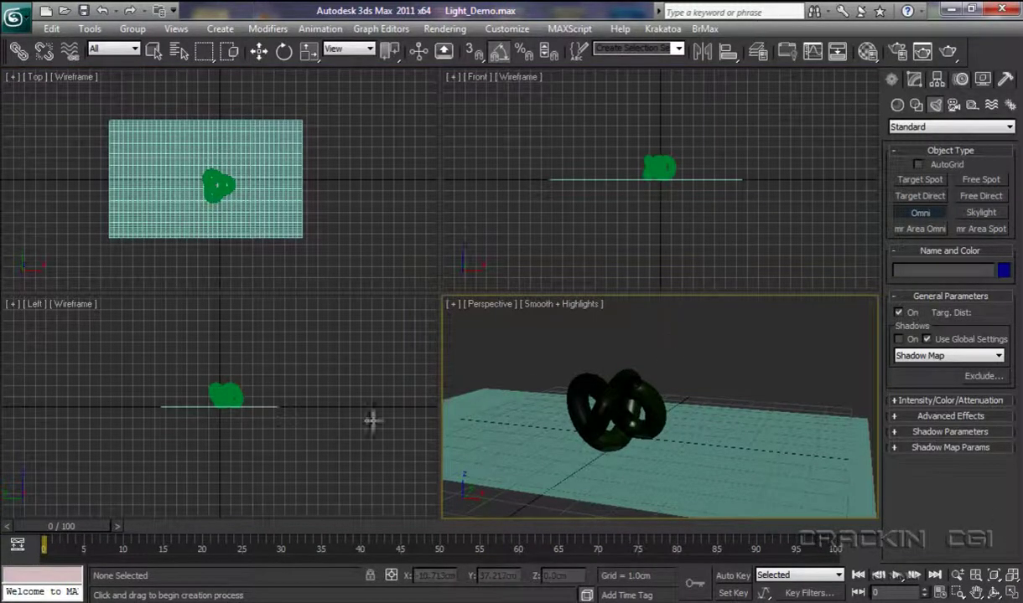
right_click(325, 335)
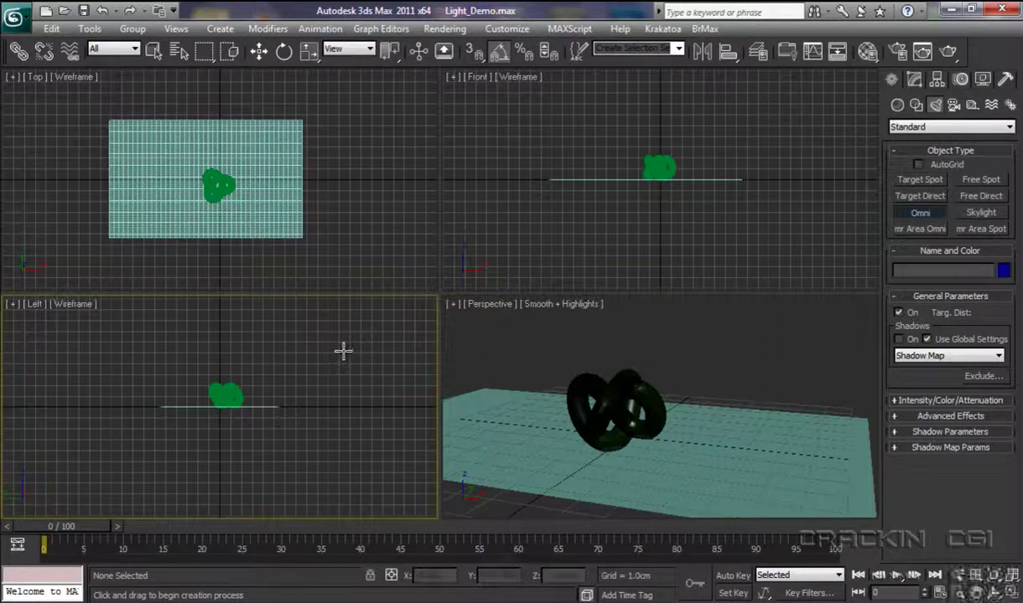
left_click(286, 360)
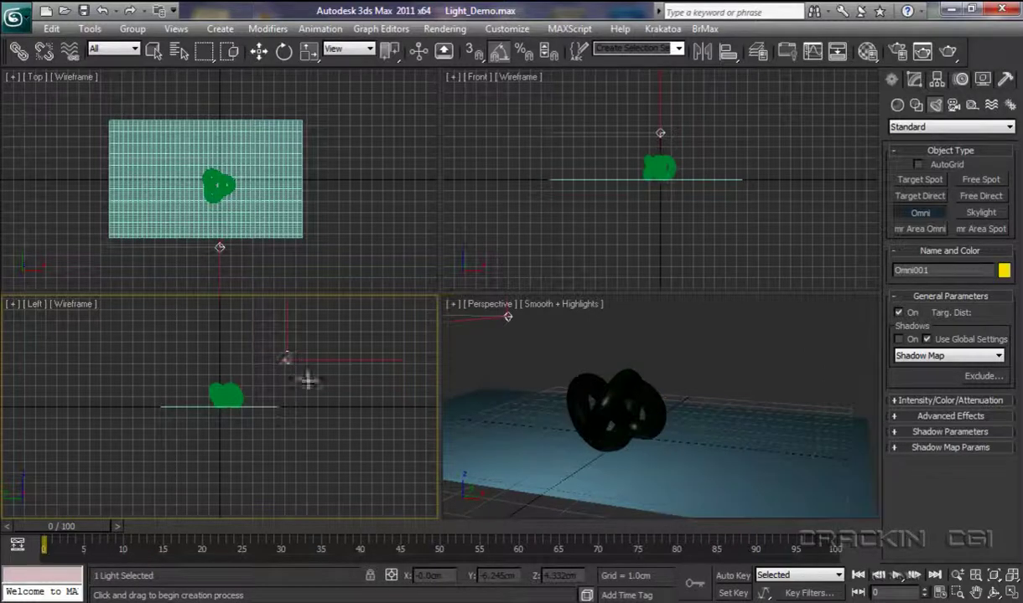
Step: Move Omni001 over the plane's right side, to about X 4.327, Y -0.804, Z 4.332 cm
right_click(366, 235)
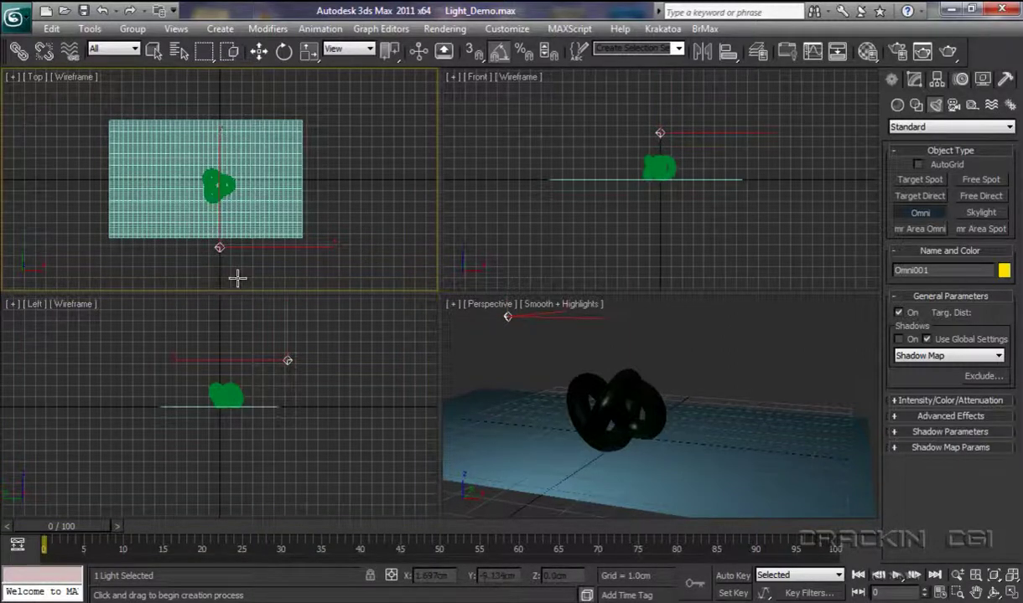
key("w")
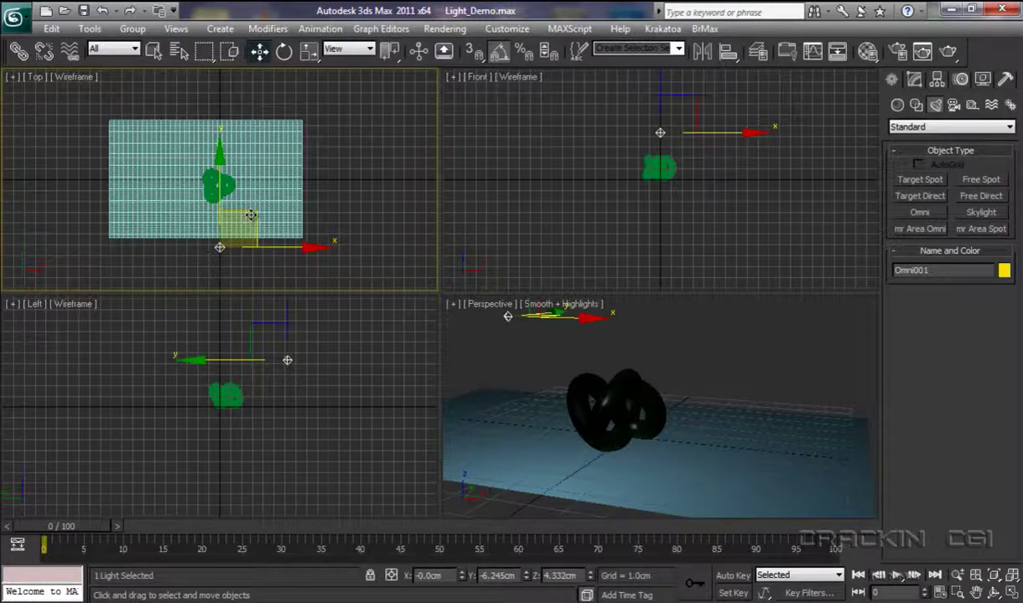
left_click_drag(249, 228, 306, 148)
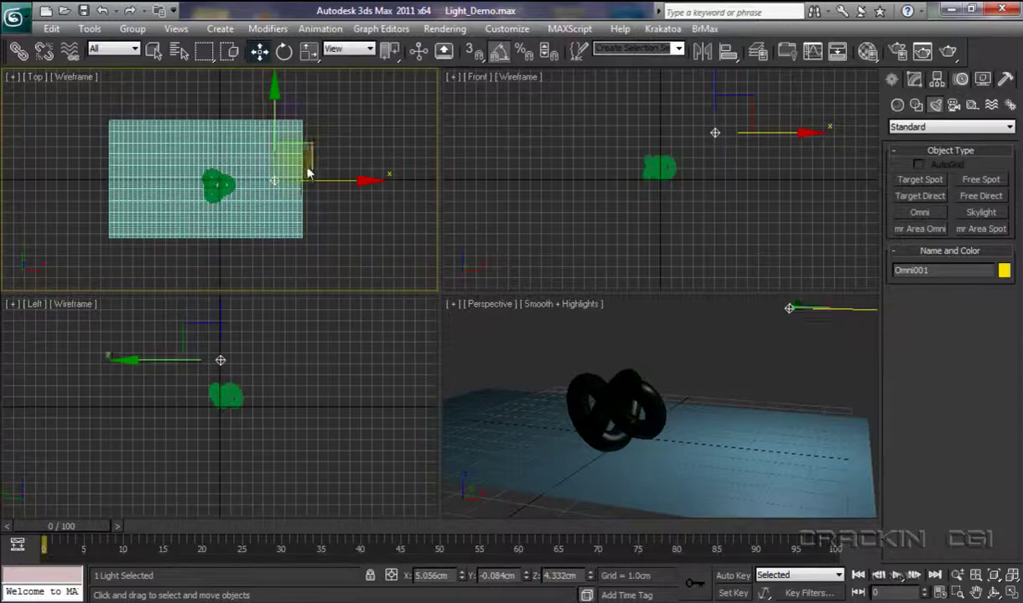
mouse_move(308, 150)
left_mouse_down()
mouse_move(286, 157)
mouse_move(299, 158)
left_mouse_up()
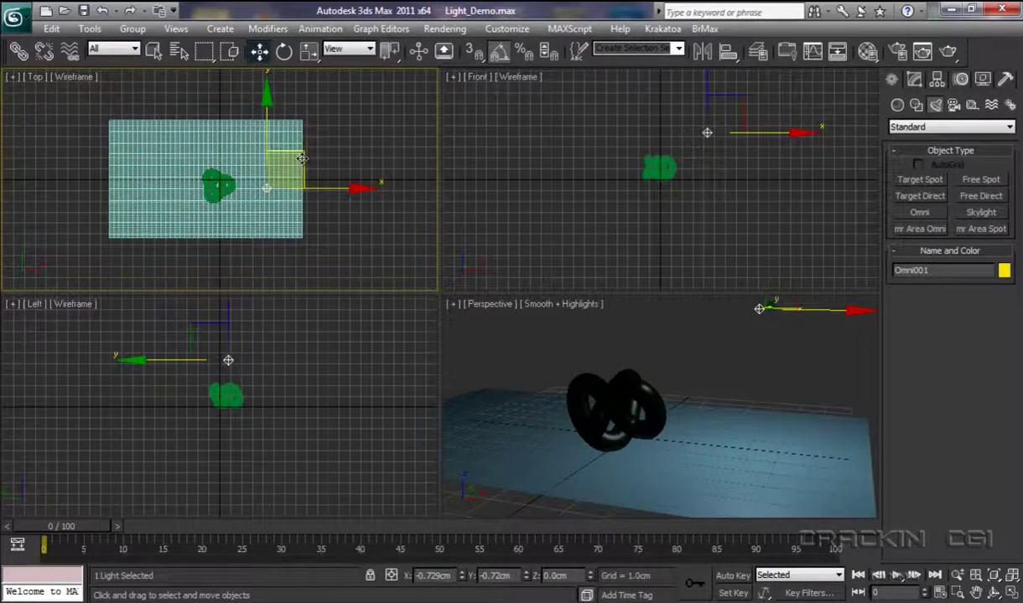
right_click(767, 378)
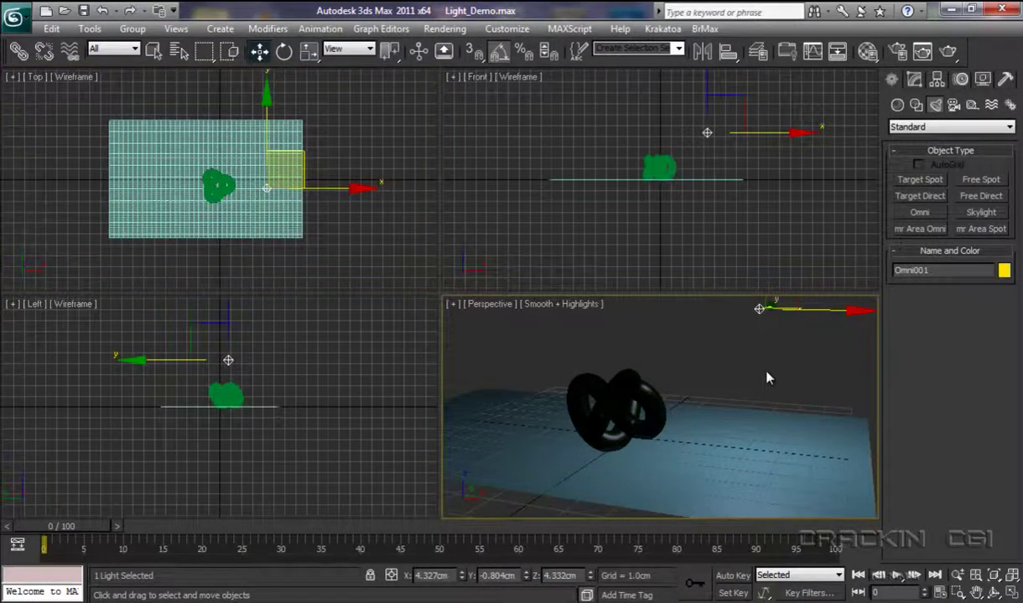
key("alt+w")
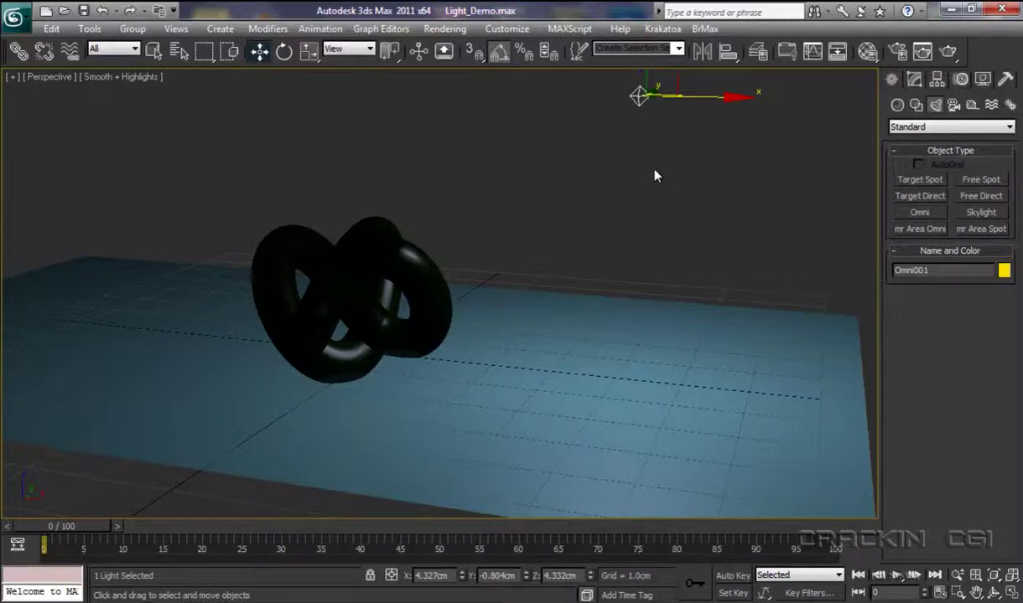
middle_click_drag(656, 174, 654, 236)
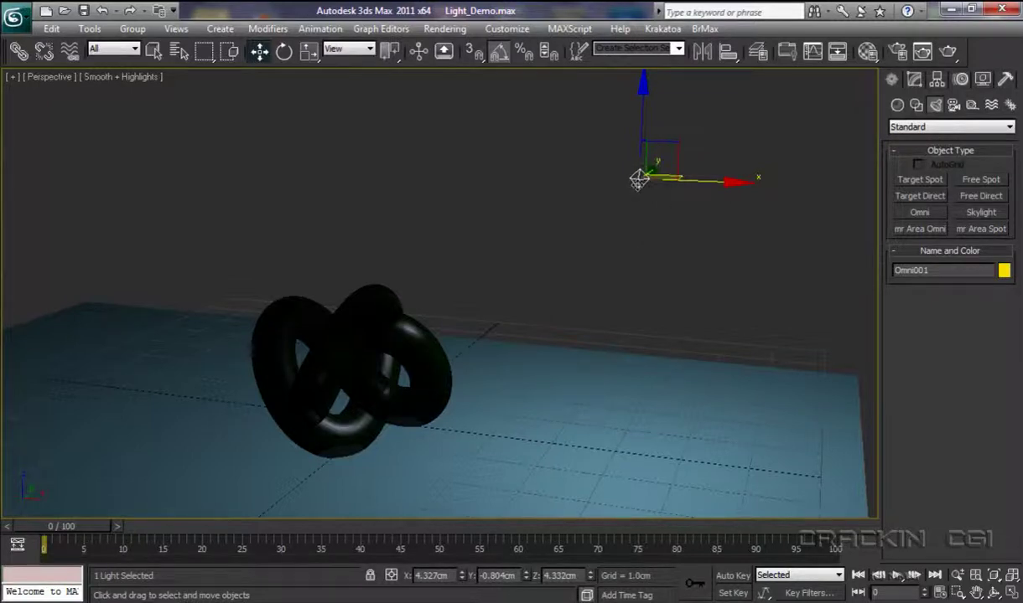
left_click(90, 30)
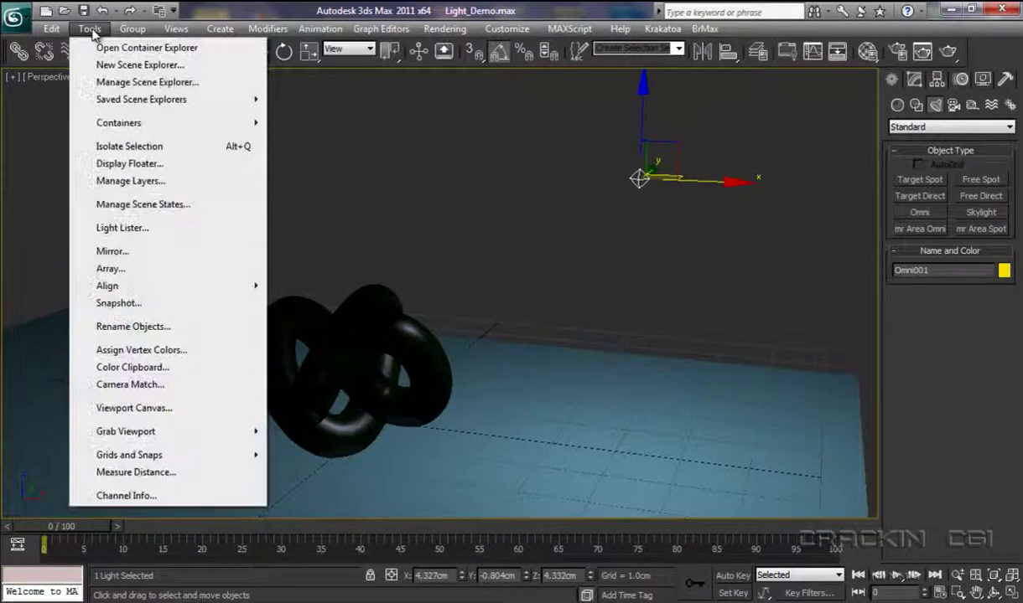
left_click(126, 229)
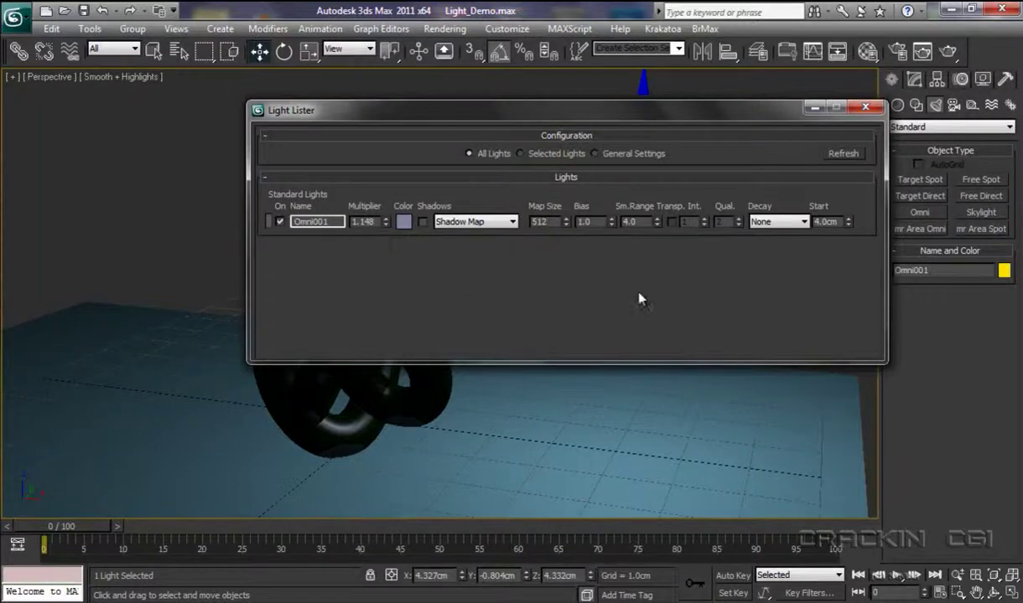
left_click(866, 110)
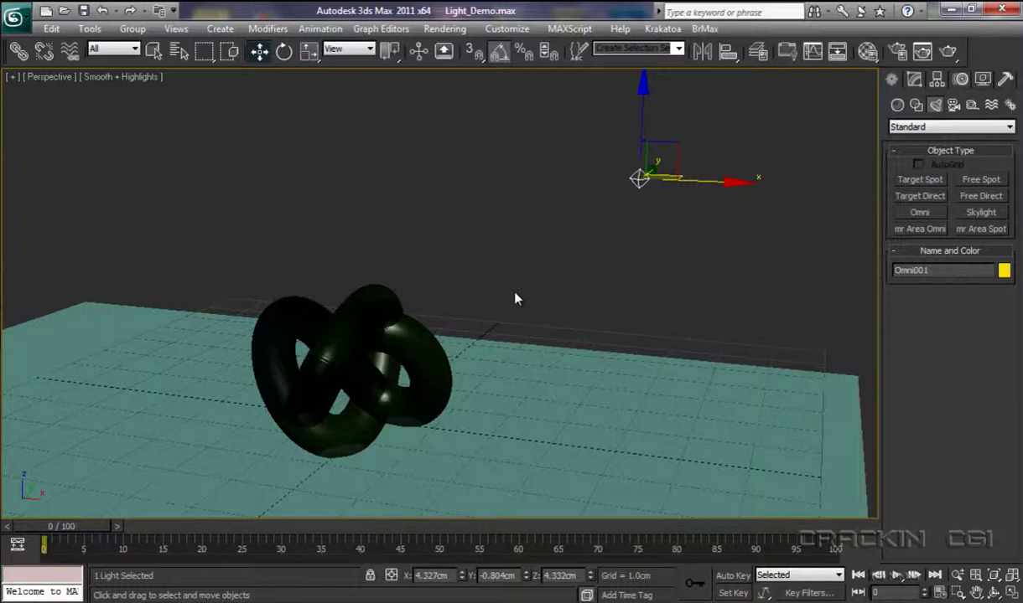
key("ctrl+l")
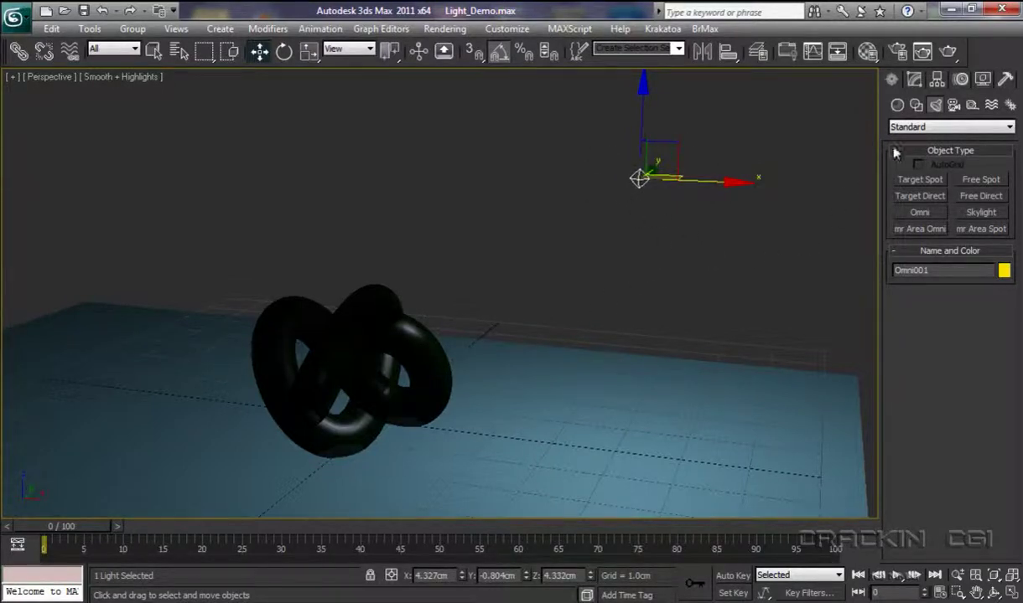
Step: Show Omni001's settings in the Modify panel
left_click(914, 81)
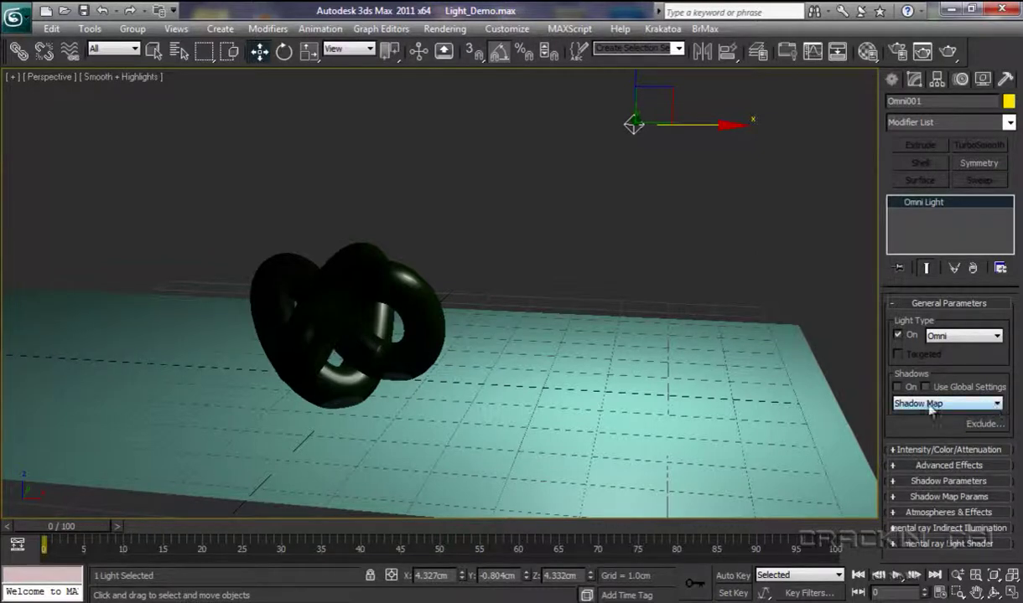
Step: Expand Omni001's intensity, advanced effects, shadow, Shadow Map Params and Atmospheres & Effects rollouts
left_click(951, 452)
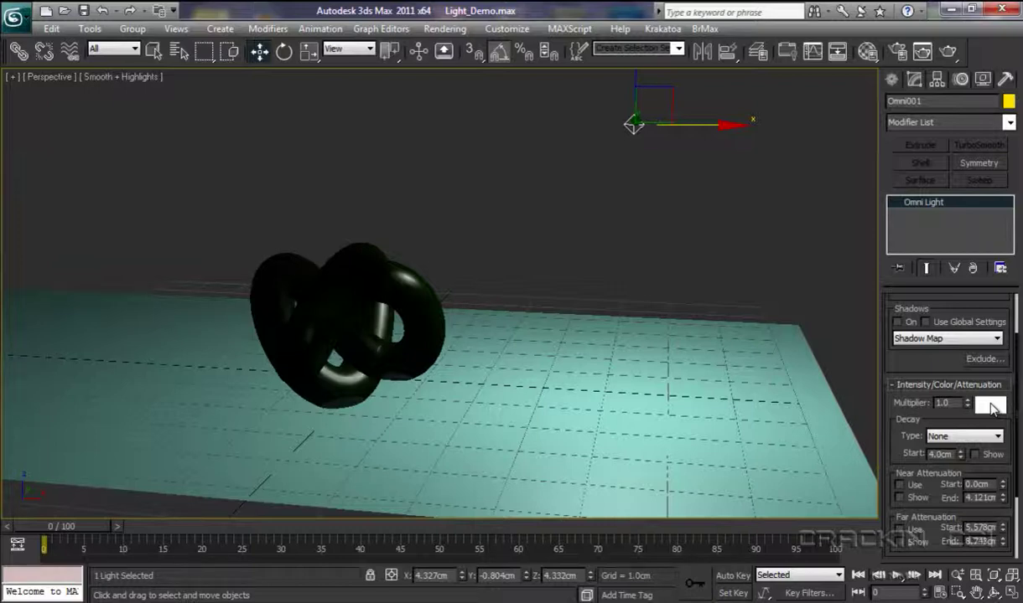
scroll(1015, 411, "down", 4)
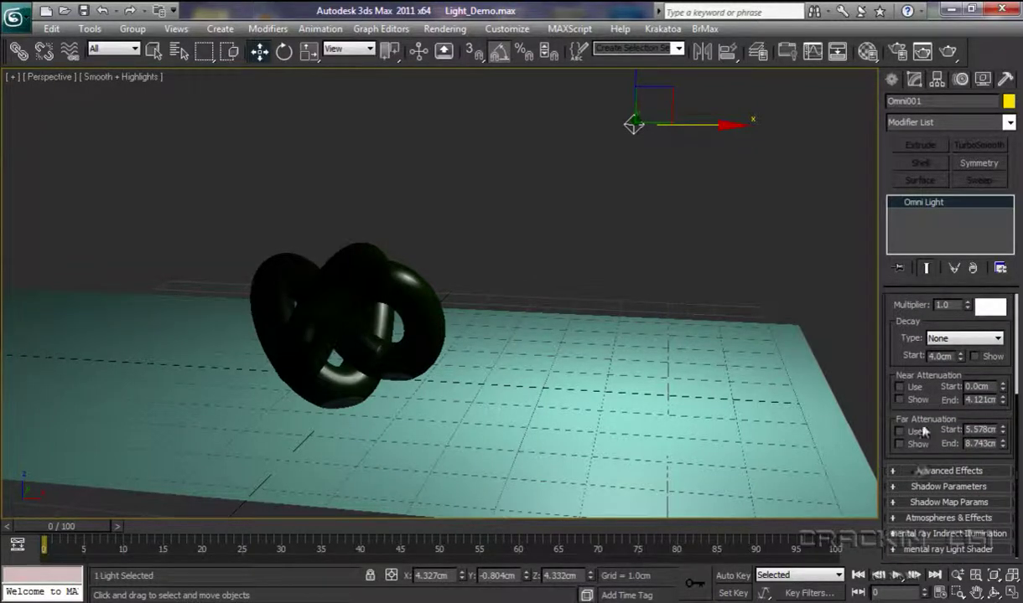
left_click(953, 471)
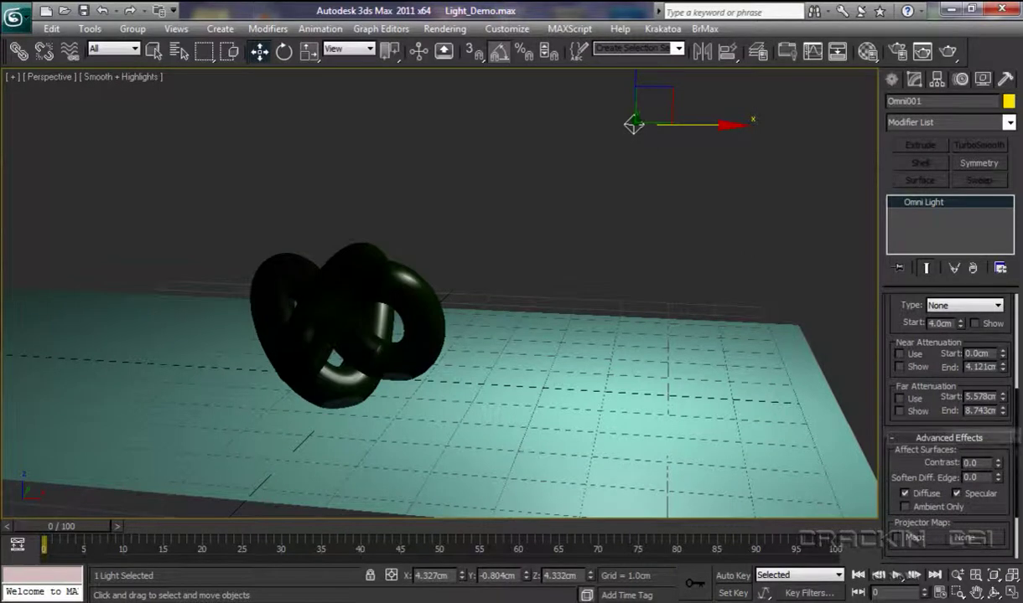
scroll(1016, 406, "down", 3)
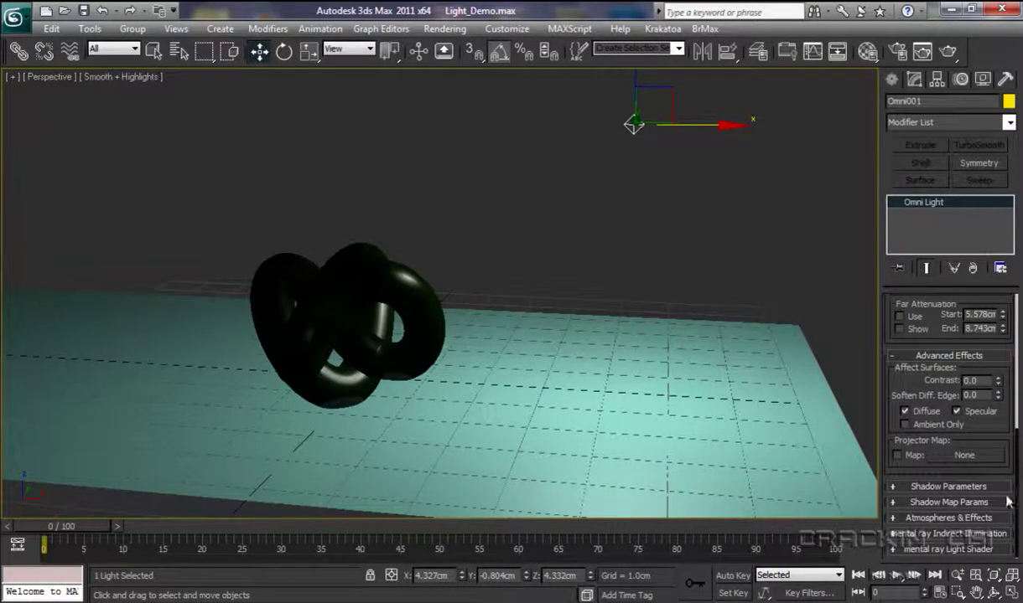
left_click(964, 488)
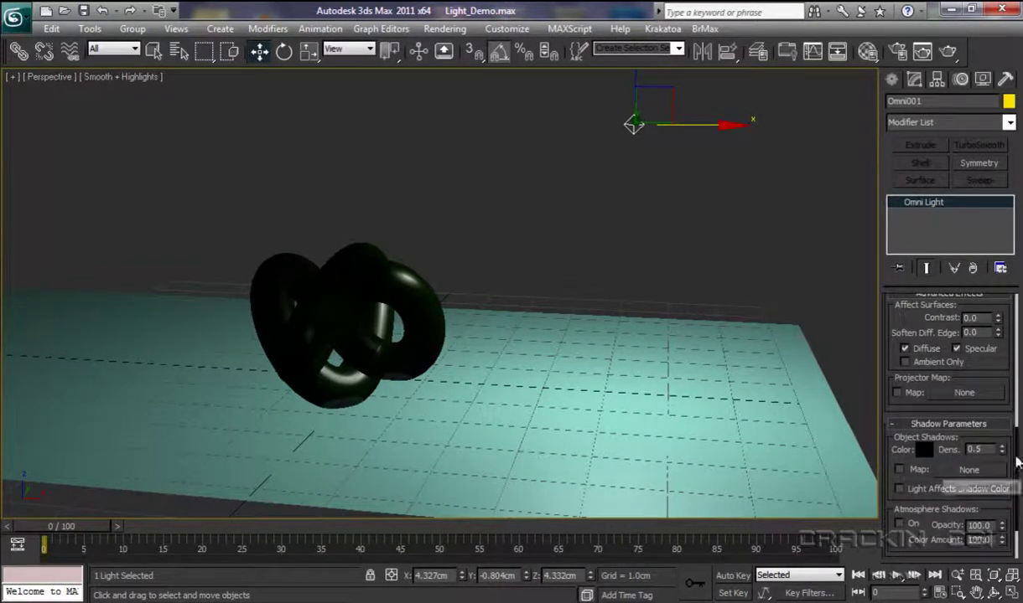
scroll(1017, 465, "down", 3)
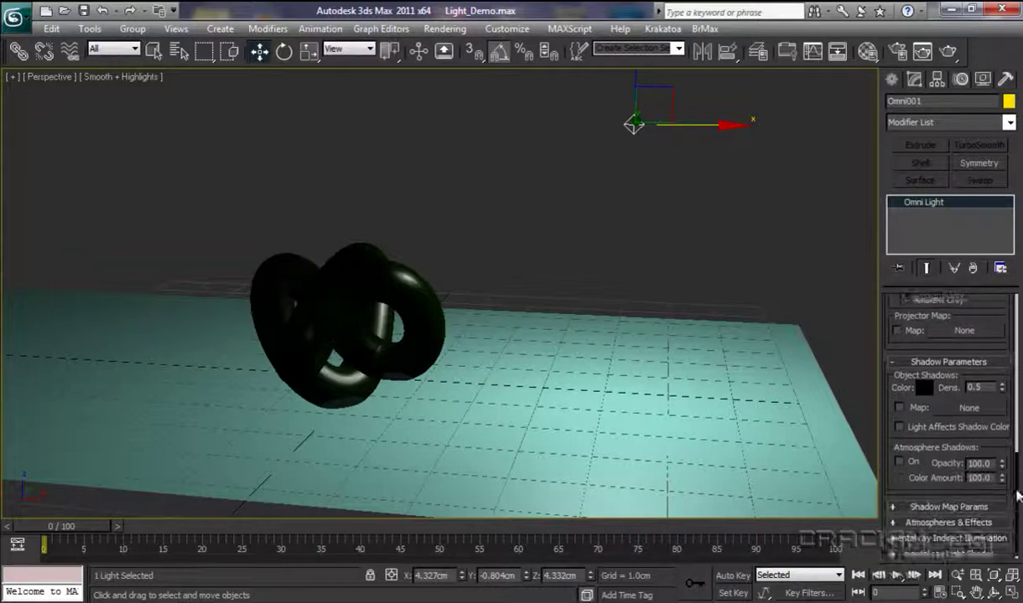
left_click(950, 504)
scroll(1017, 503, "down", 3)
scroll(1016, 513, "down", 1)
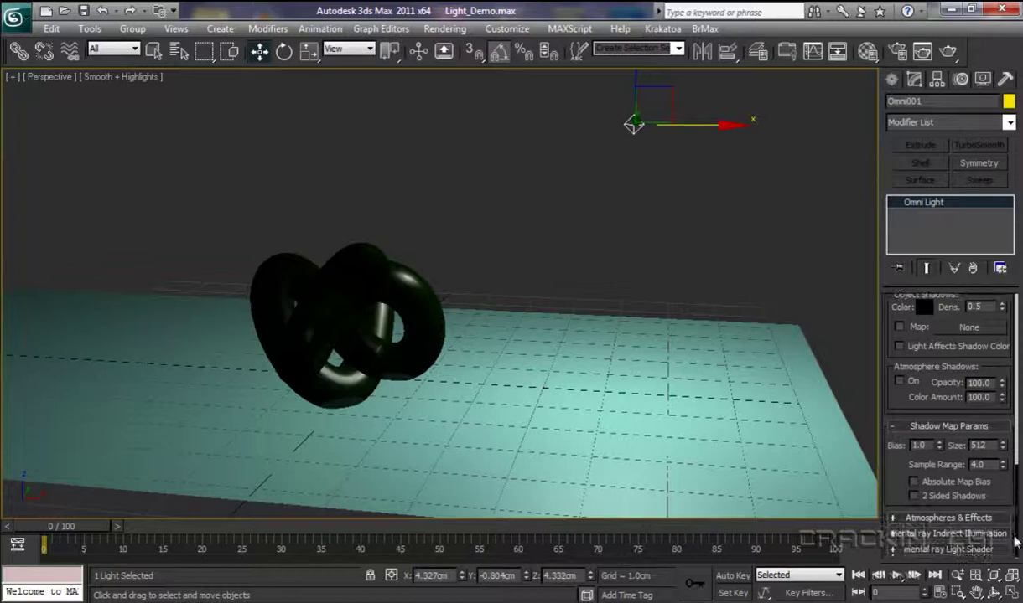
left_click(971, 519)
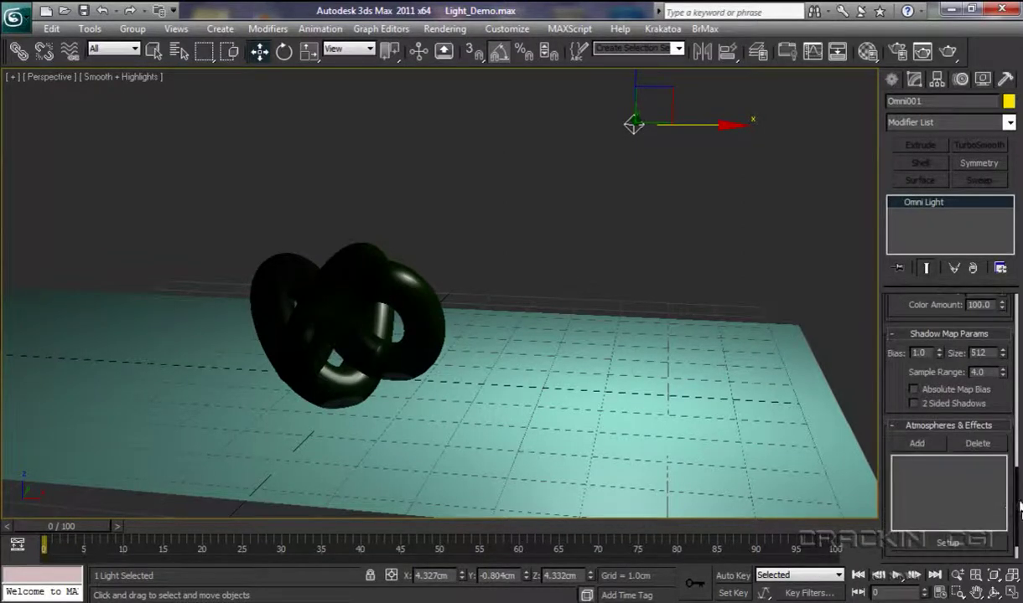
scroll(970, 503, "down", 2)
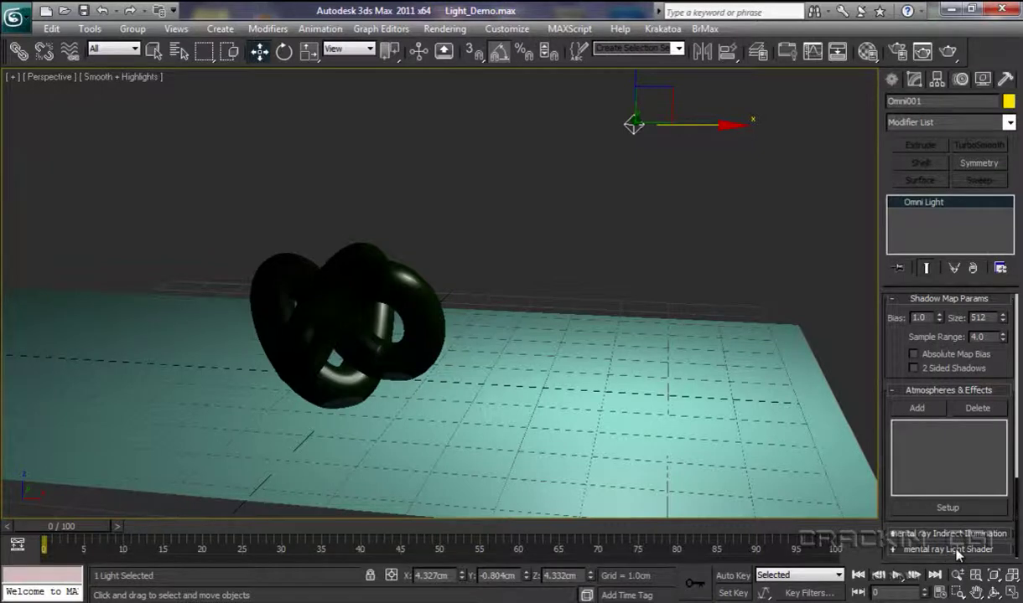
left_click_drag(1017, 503, 1016, 335)
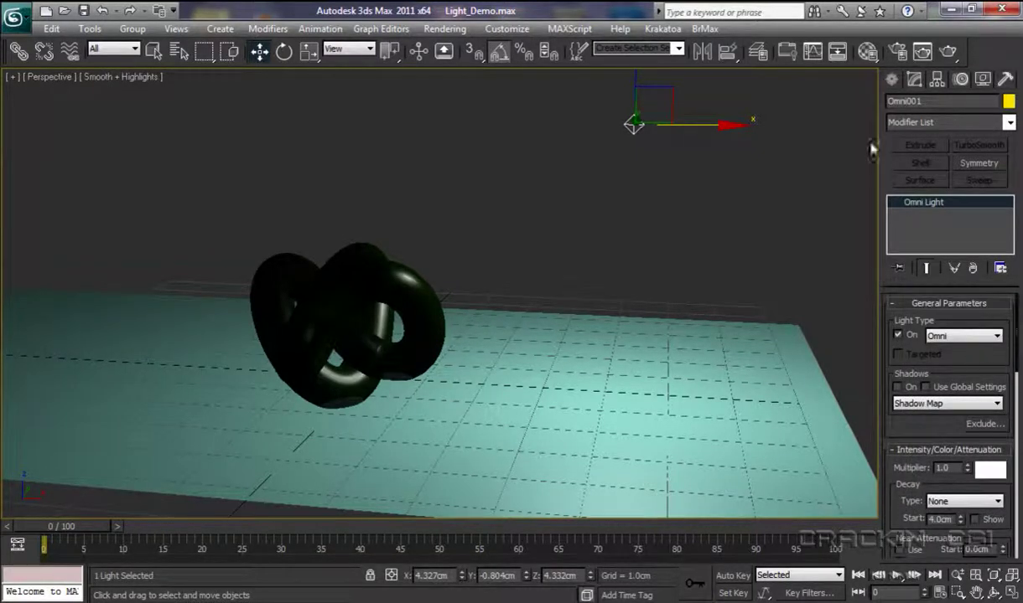
Step: Choose Target Spot as the standard light to create
left_click(891, 81)
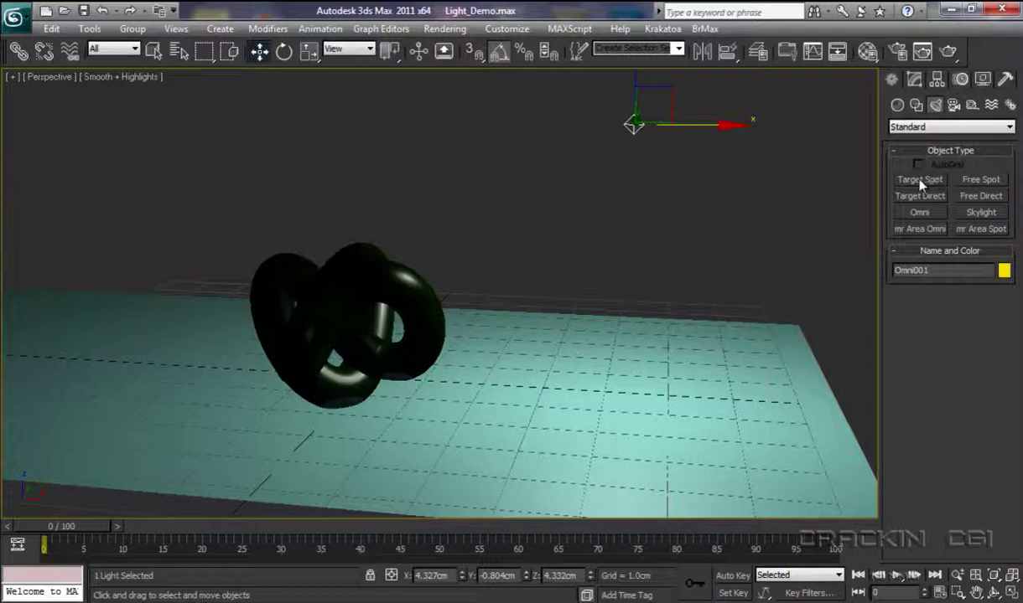
left_click(920, 181)
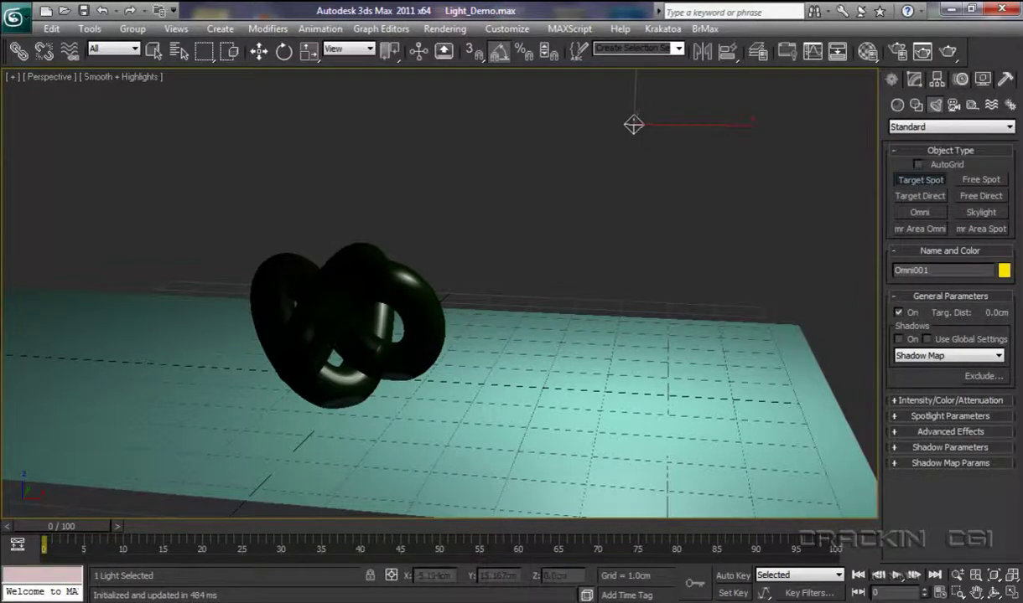
Step: Place Spot001 above the torus knot in the Left view, its target 7.101 cm below
left_click(1011, 592)
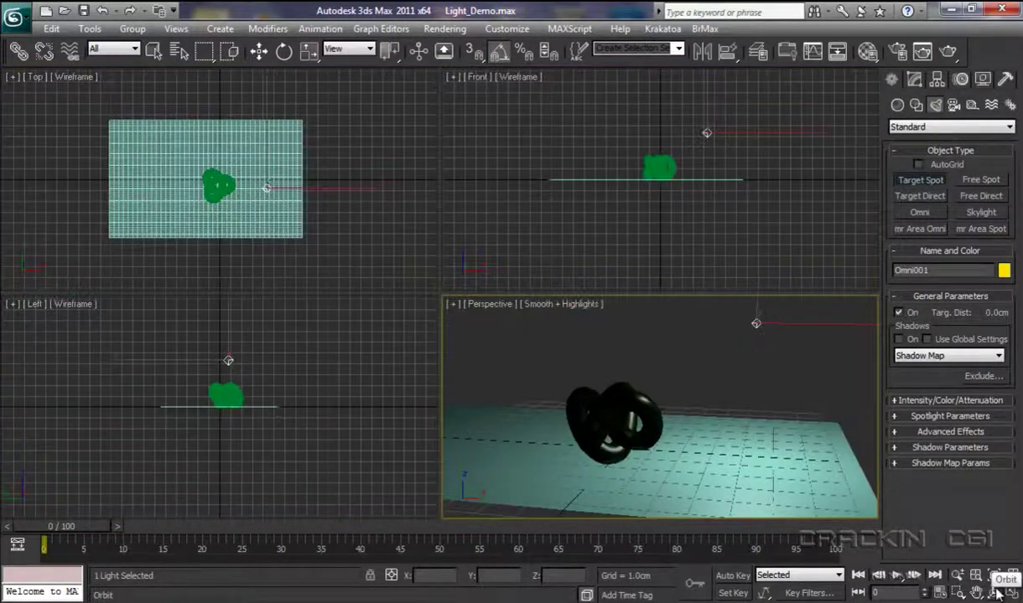
right_click(308, 334)
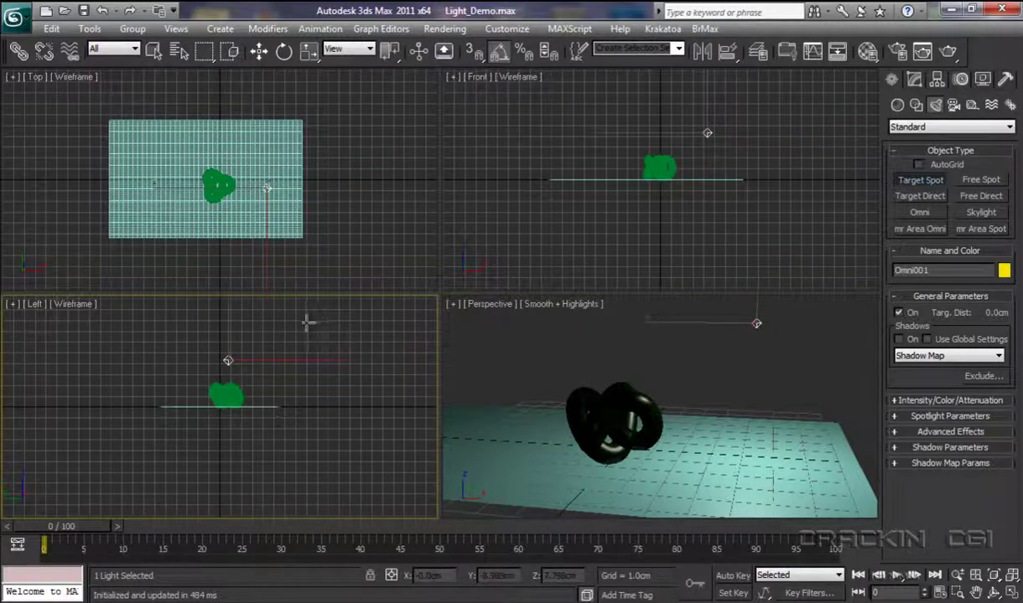
left_click(274, 347)
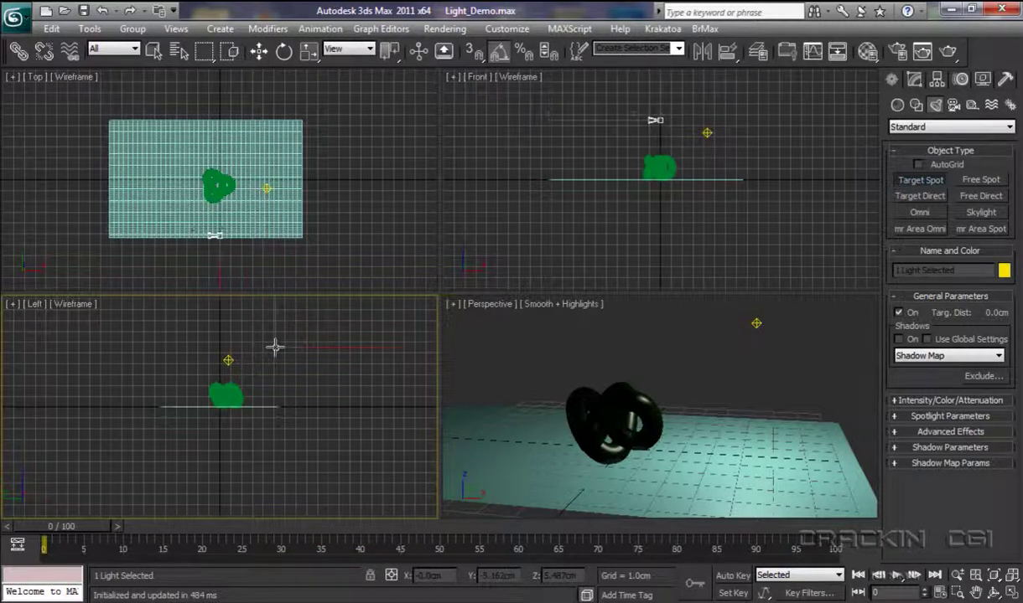
left_click_drag(274, 347, 222, 404)
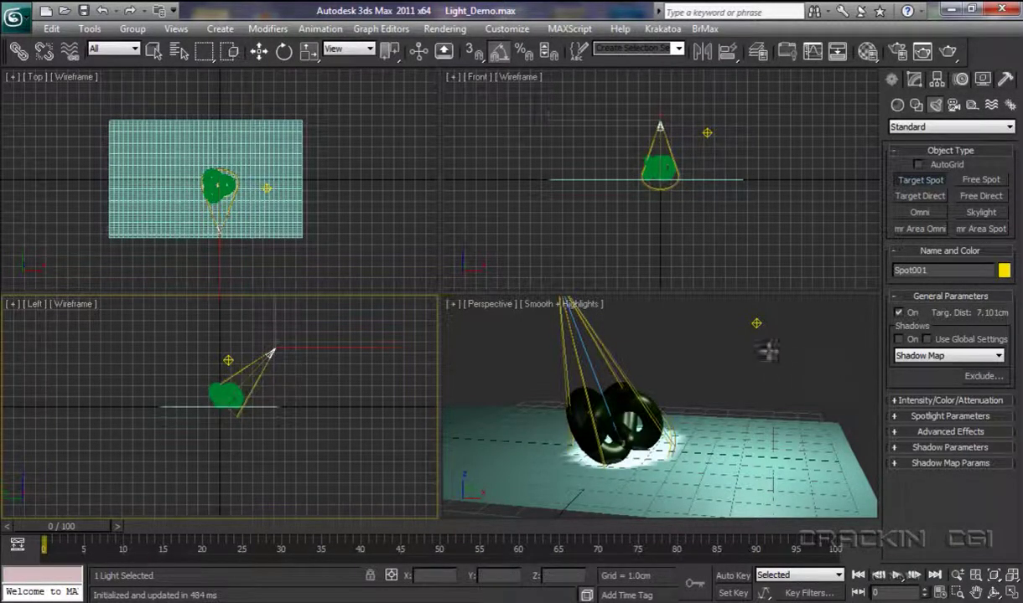
Step: Move Spot001 right along X to about X 4.533, Y -5.162, Z 4.119 cm
right_click(768, 352)
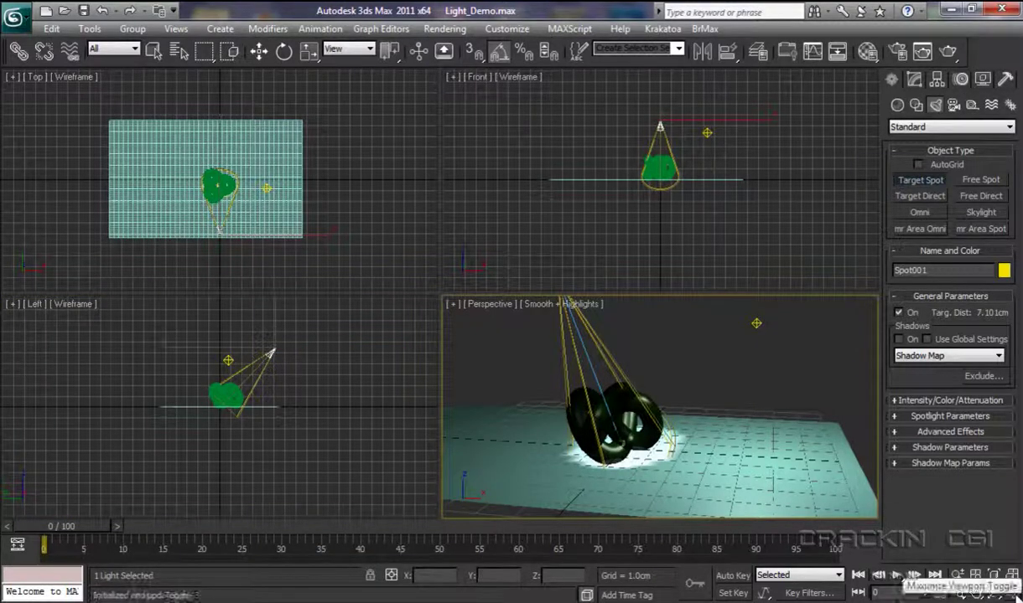
left_click(1011, 591)
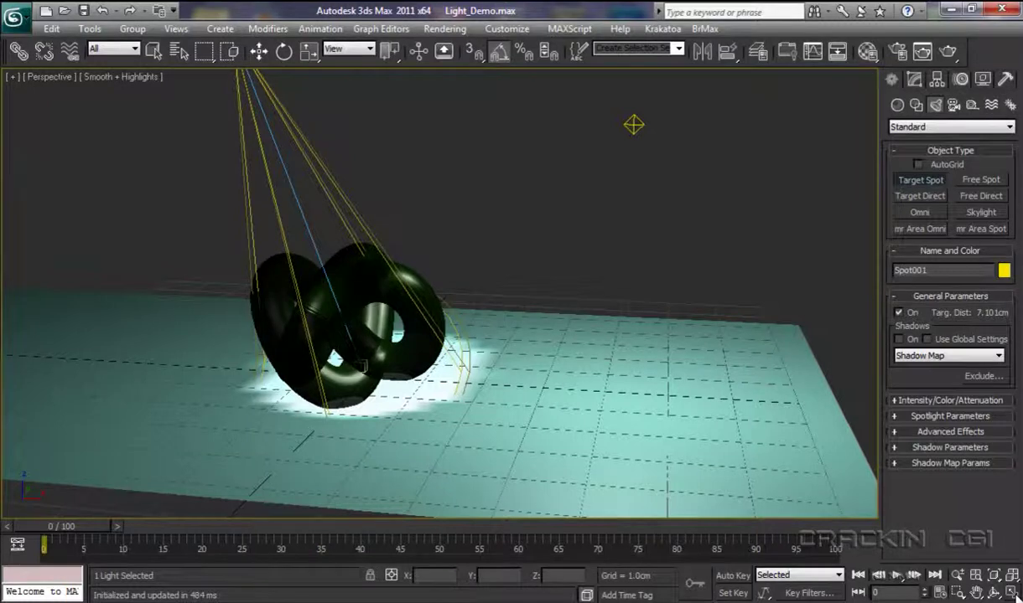
middle_click_drag(545, 299, 590, 365)
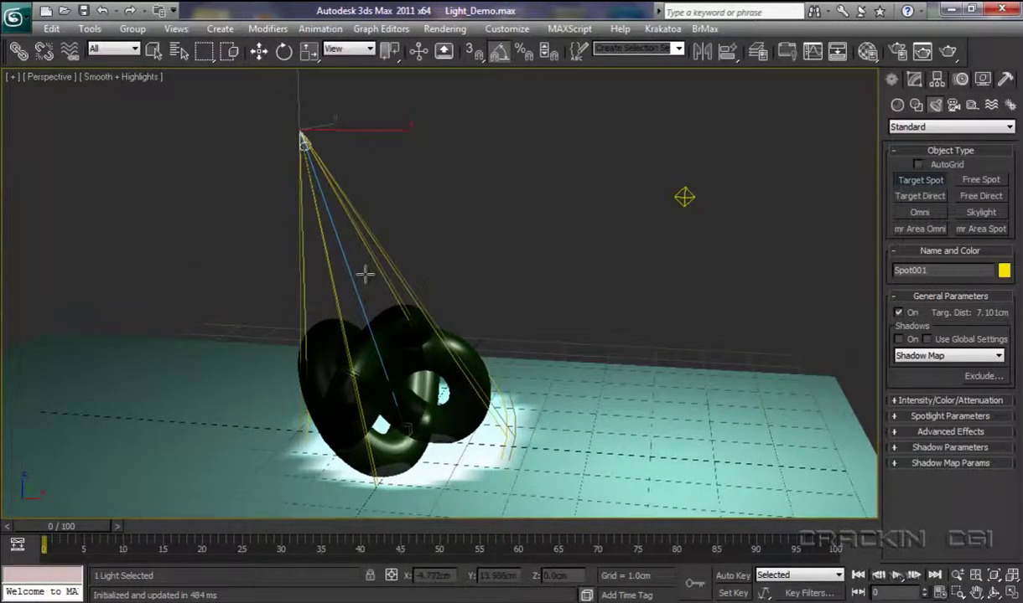
key("w")
left_click_drag(368, 129, 740, 217)
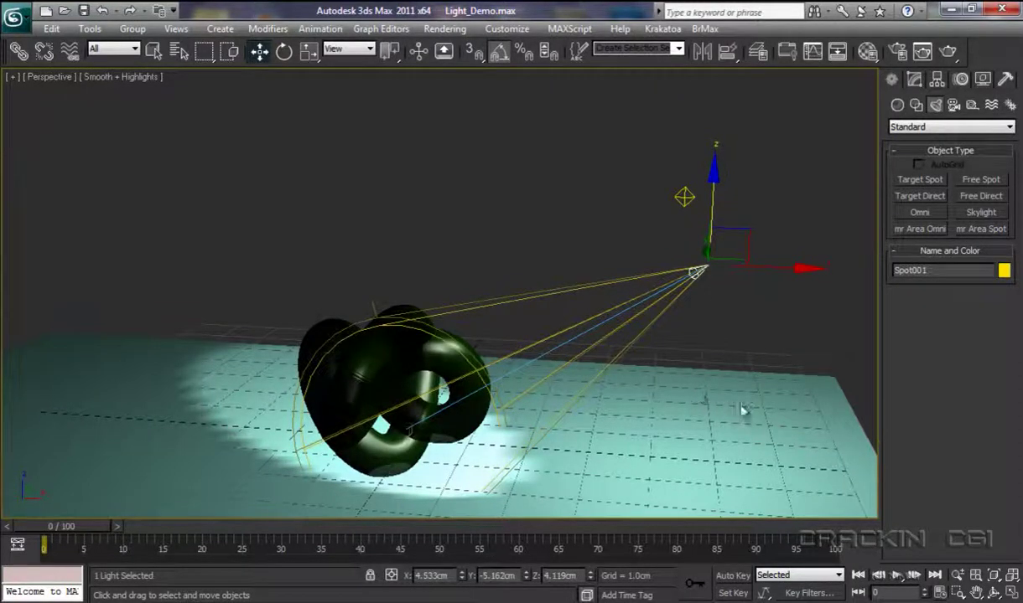
middle_click_drag(746, 411, 680, 372)
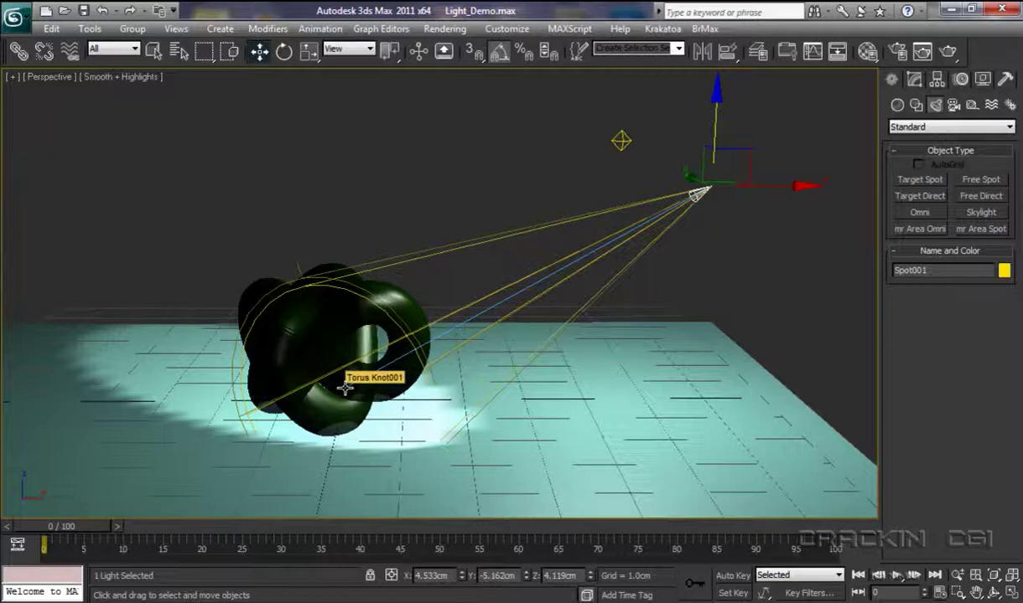
Step: Select Spot001.Target by name and raise it to about Z 0.594 cm among the torus rings
key("h")
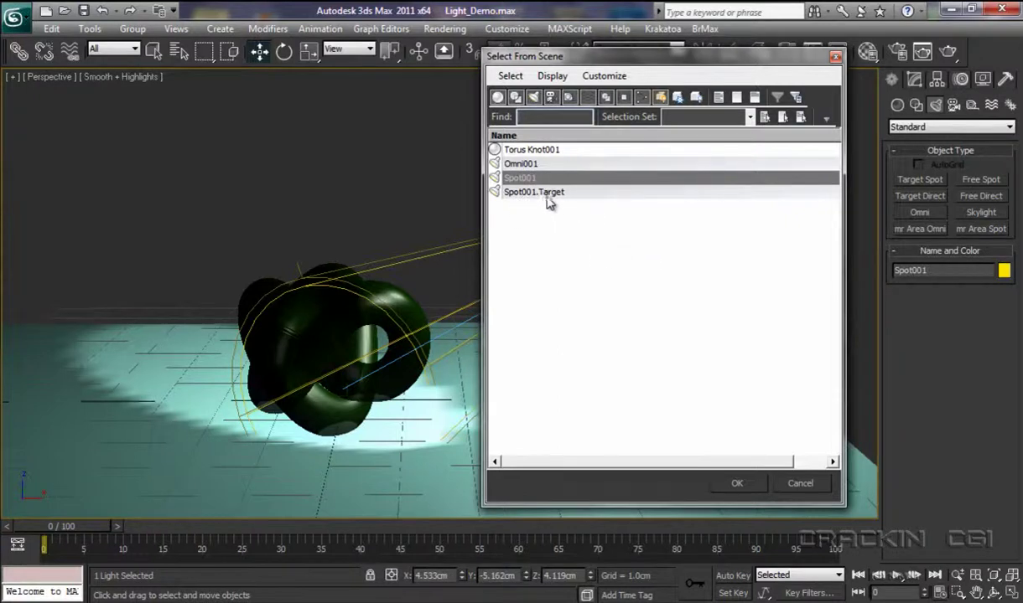
left_click(547, 193)
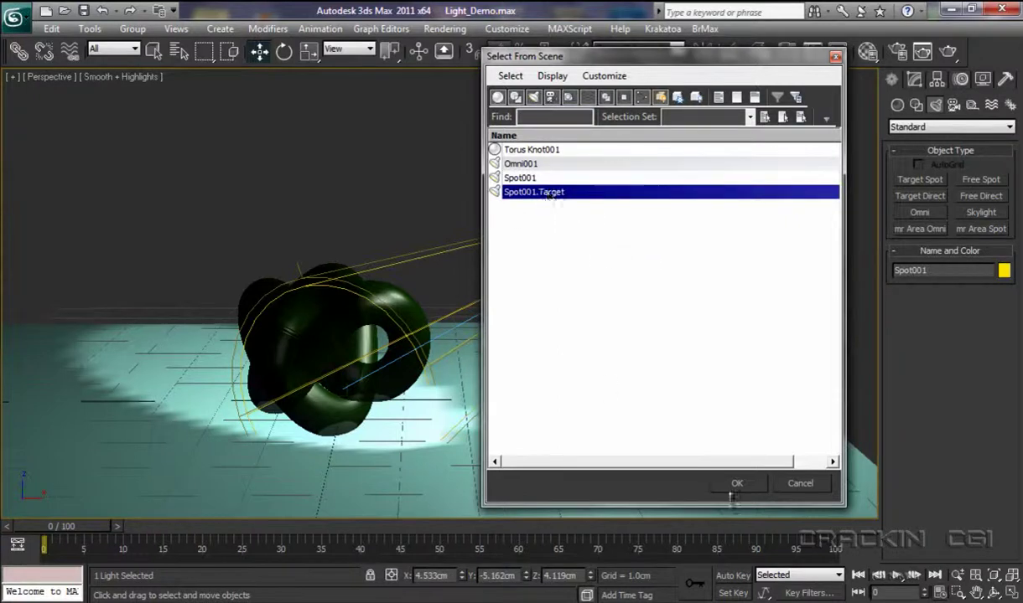
left_click(737, 483)
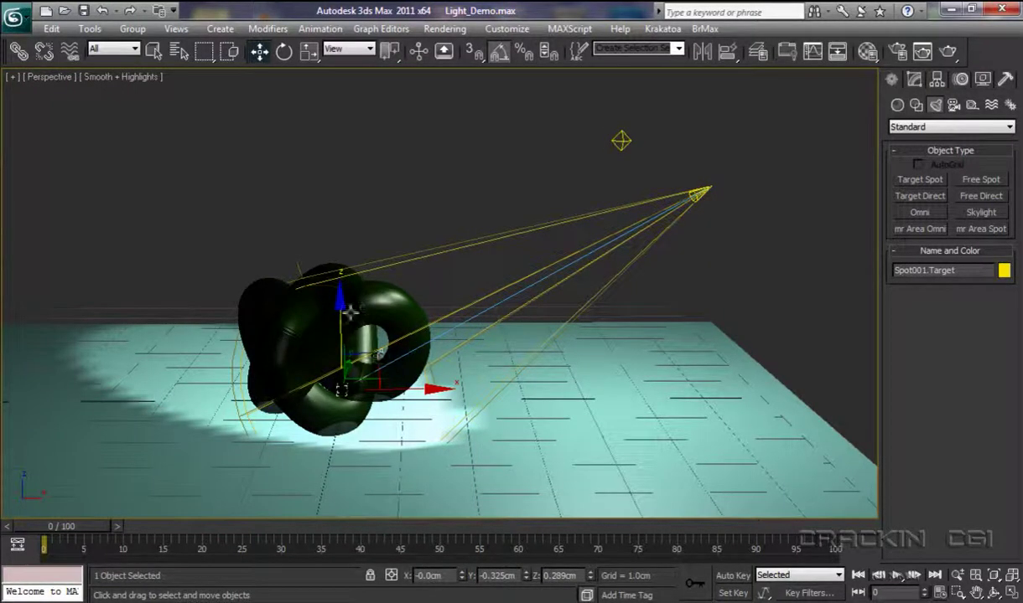
left_click_drag(329, 295, 343, 251)
left_click_drag(427, 343, 339, 288)
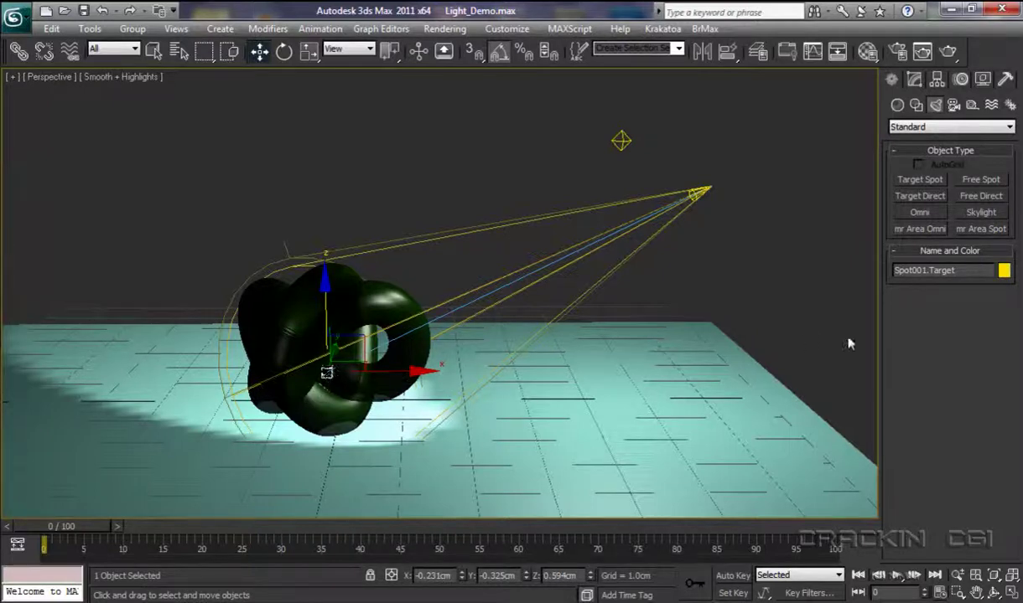
Step: Create Direct001, a target direct light aimed straight down at the torus rings, 4.838 cm target distance
left_click(933, 201)
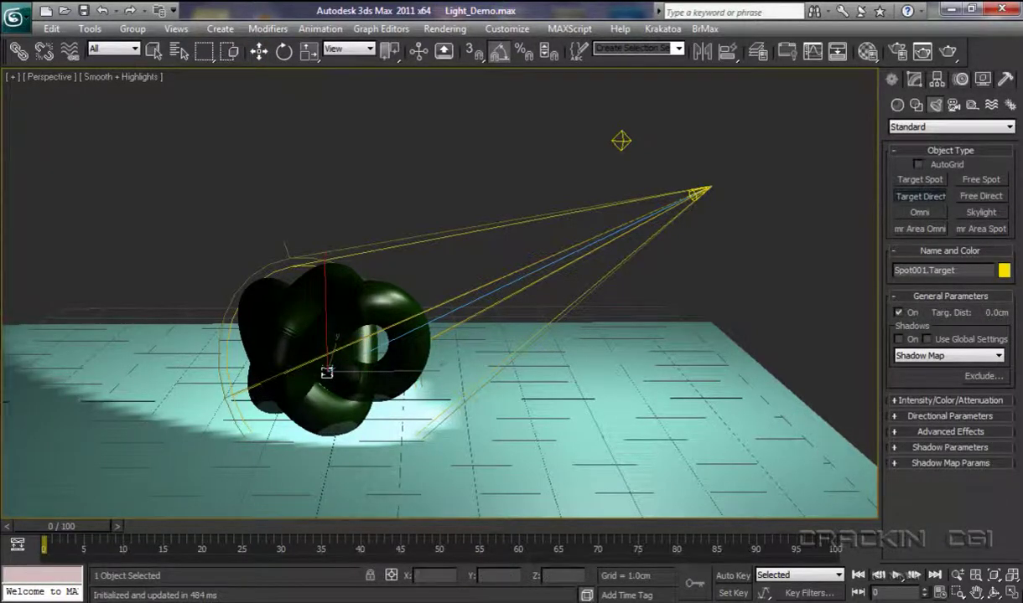
left_click(1014, 593)
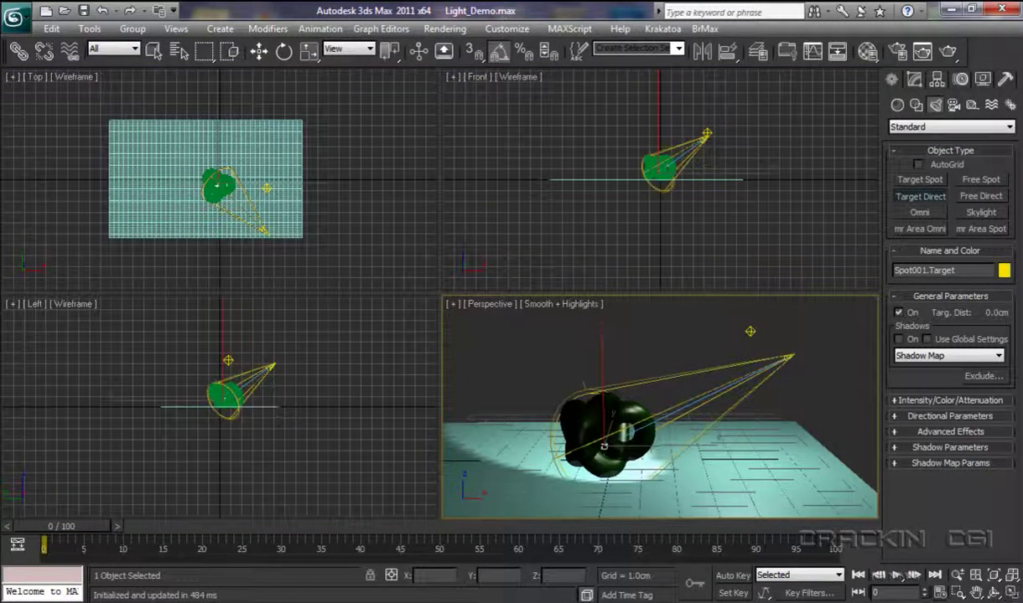
left_click(202, 355)
left_click_drag(202, 355, 202, 409)
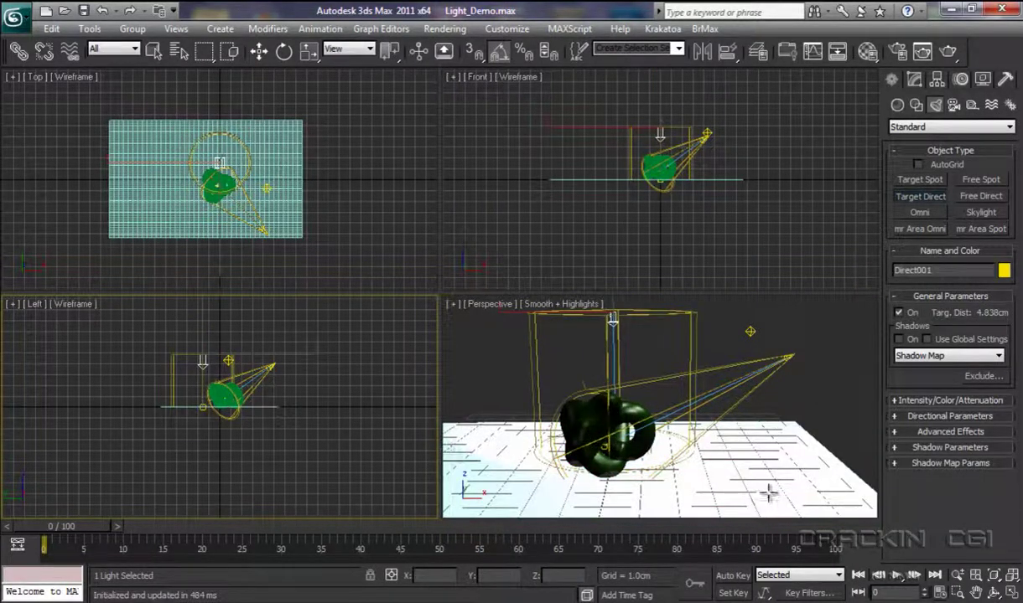
right_click(771, 427)
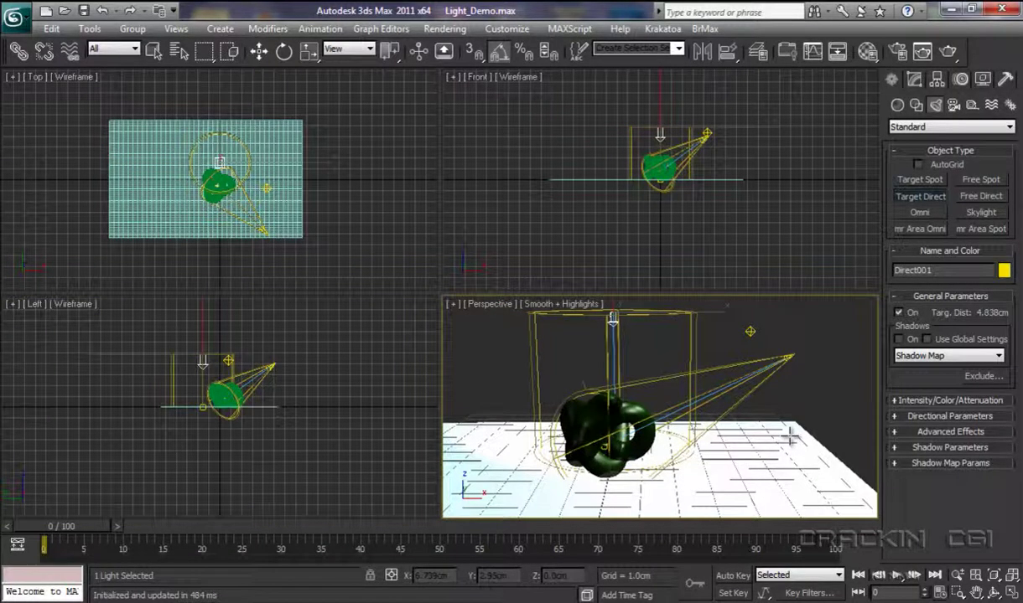
key("alt+w")
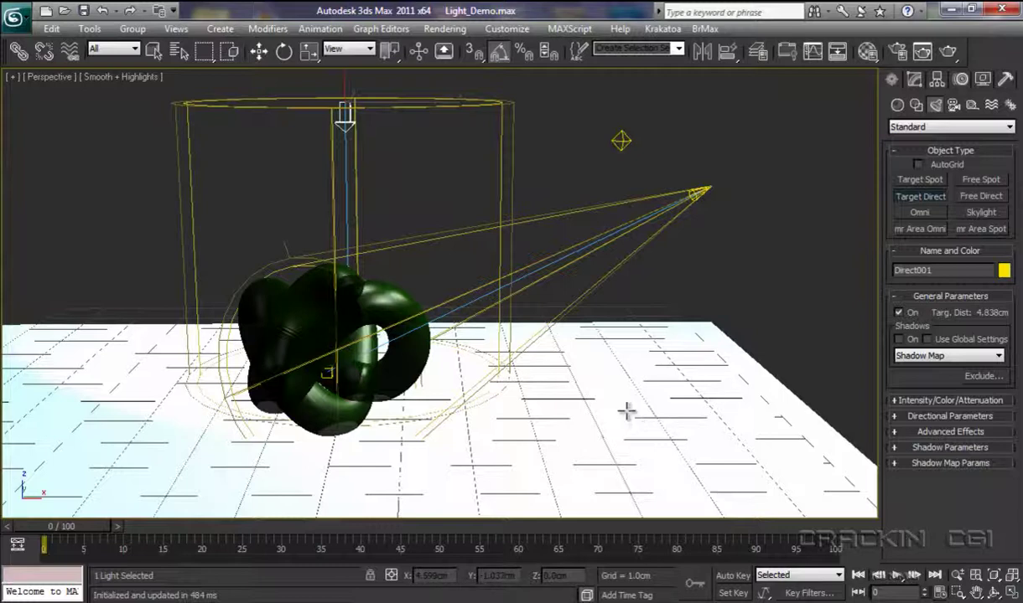
Step: Turn off Omni001 and Spot001 in the Light Lister
left_click(89, 29)
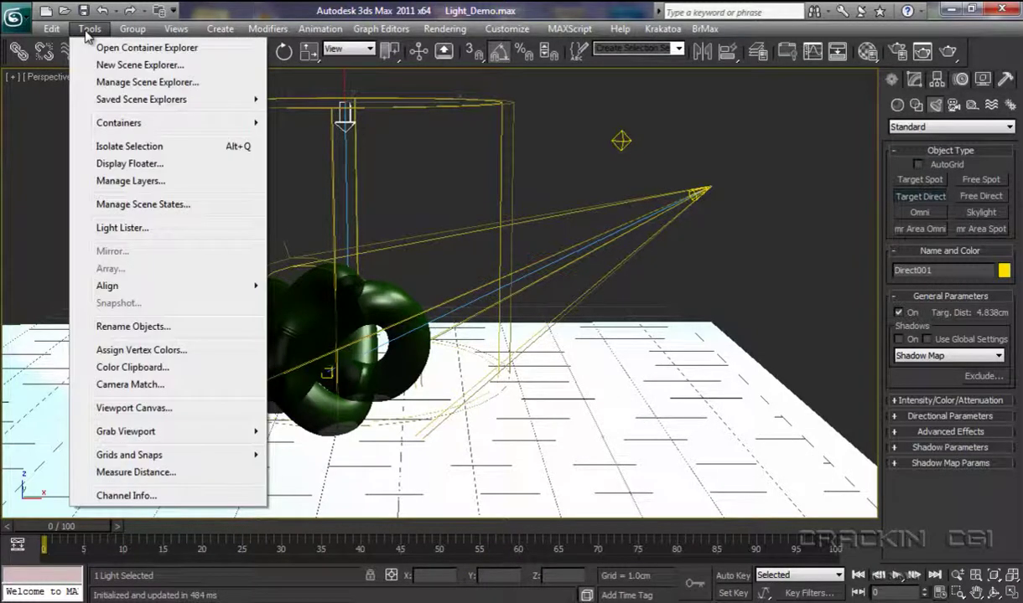
left_click(132, 228)
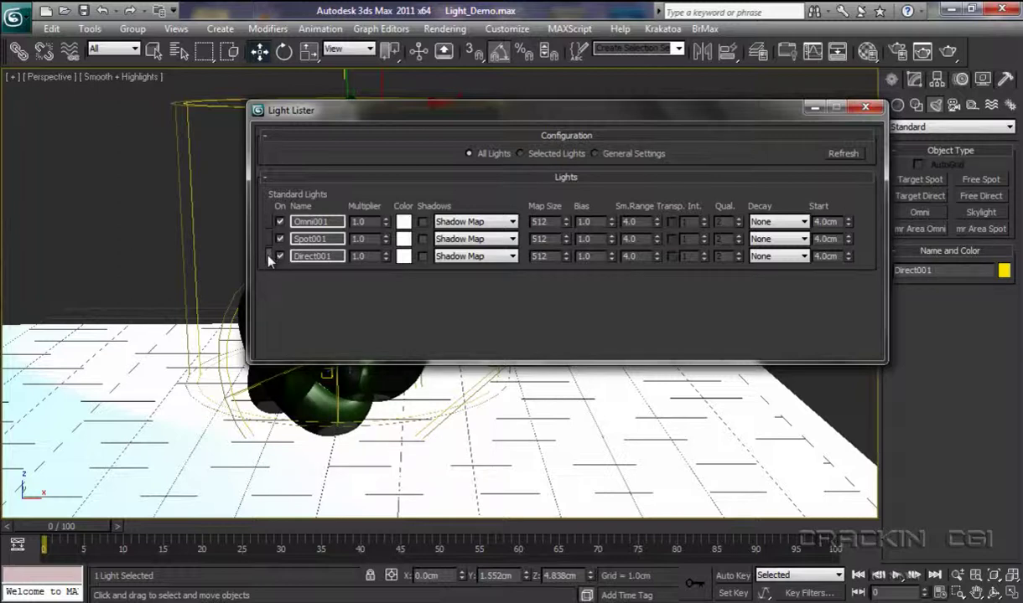
left_click(279, 222)
left_click(279, 240)
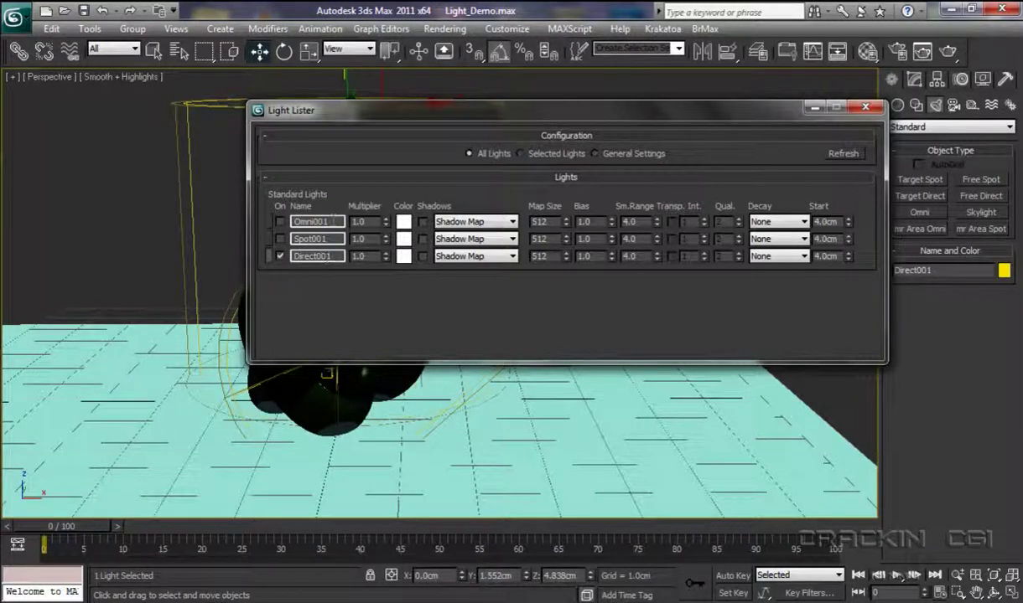
left_click(865, 110)
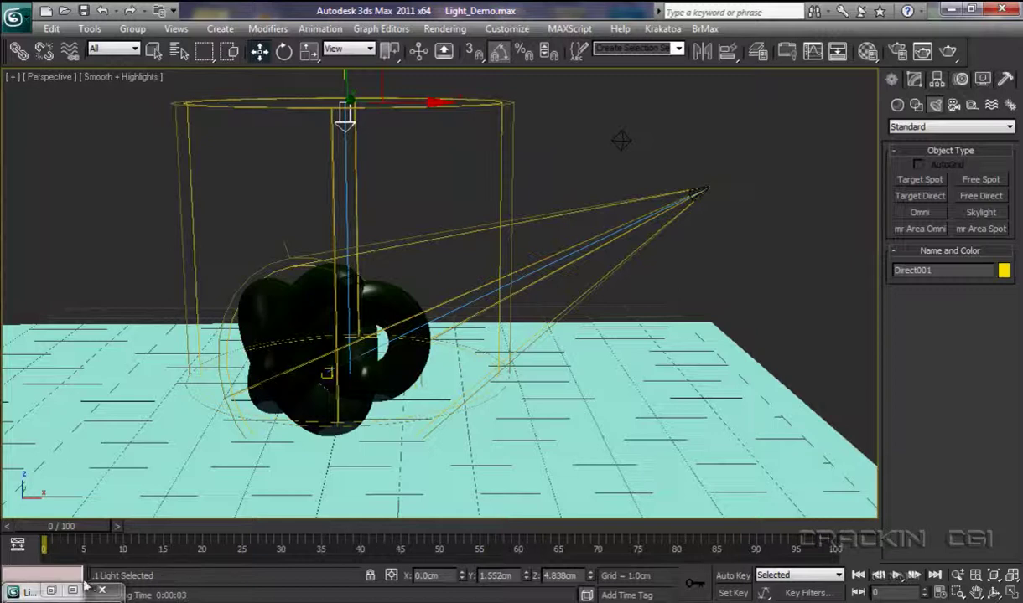
Step: Bring the Lights.jpg diagram comparing omni, spot and direct lights back into view
left_click(52, 592)
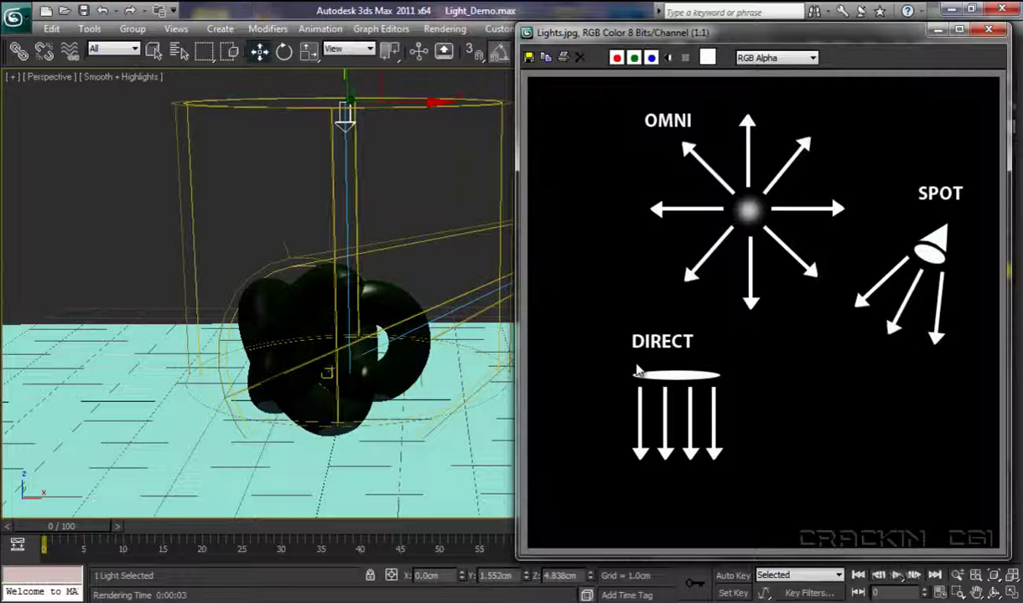
Step: Close the Lights.jpg diagram, place skylight Sky001 on the plane and raise it to about Z 2.494 cm
left_click(989, 31)
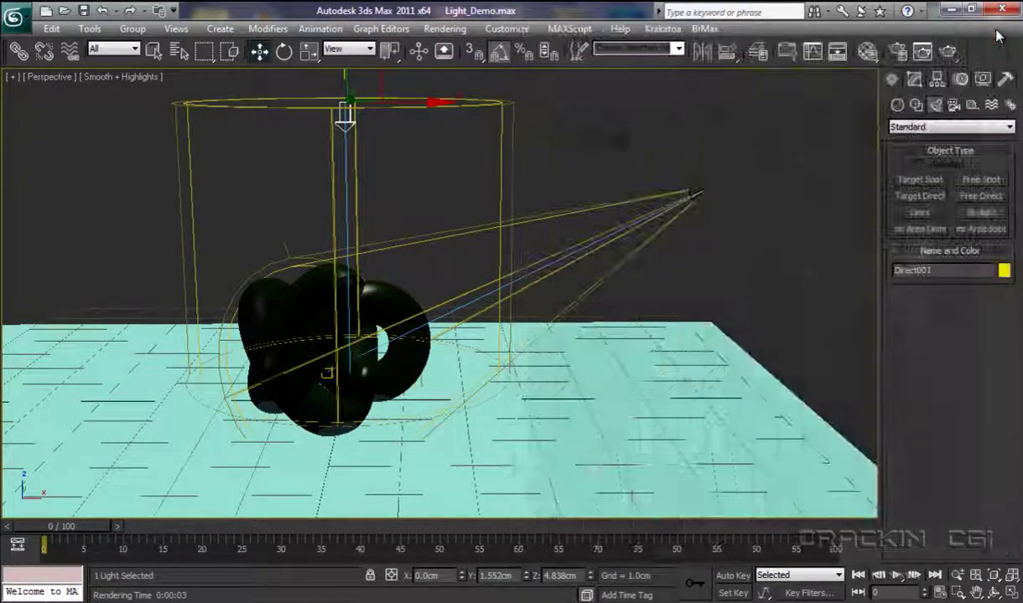
left_click(979, 215)
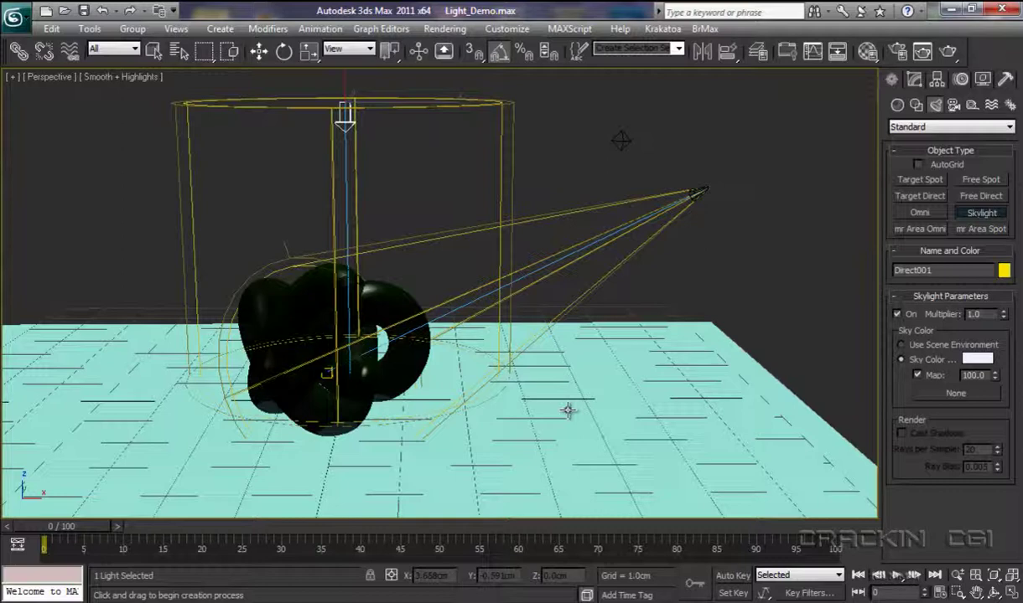
left_click(567, 409)
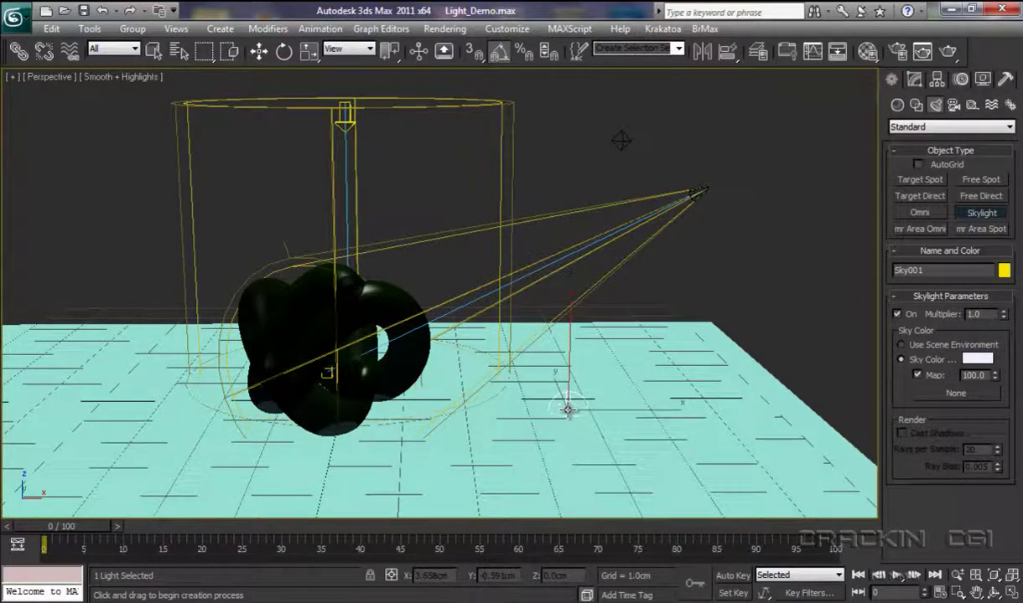
key("w")
left_click_drag(568, 413, 573, 255)
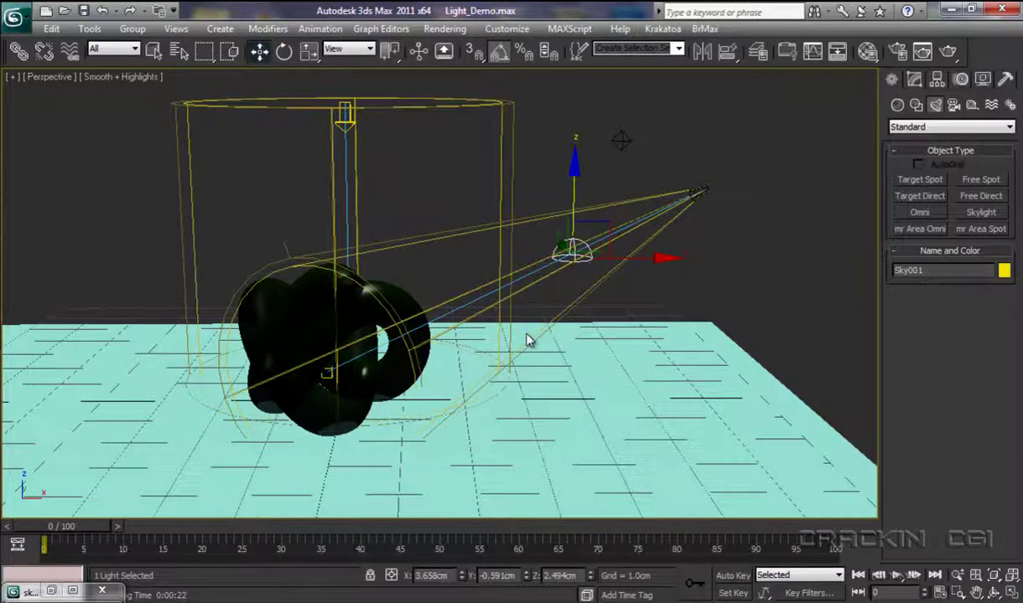
left_click(51, 593)
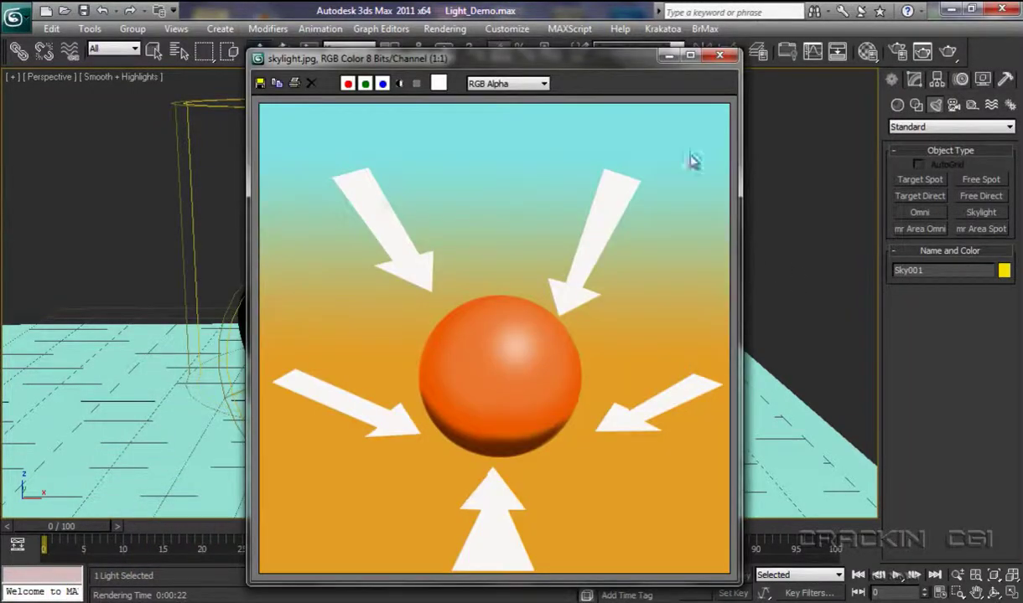
left_click_drag(567, 62, 714, 27)
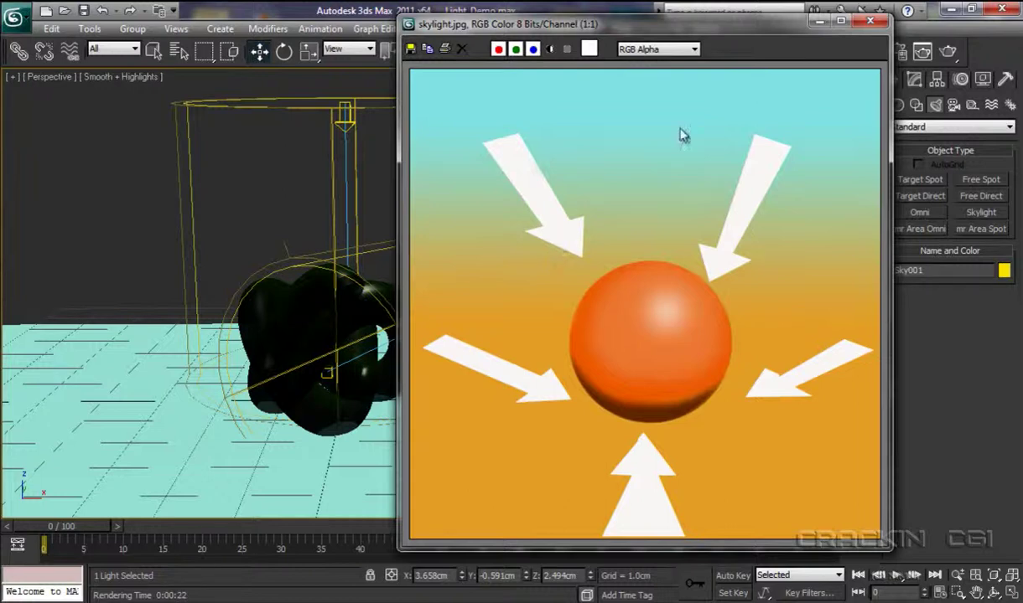
left_click(871, 22)
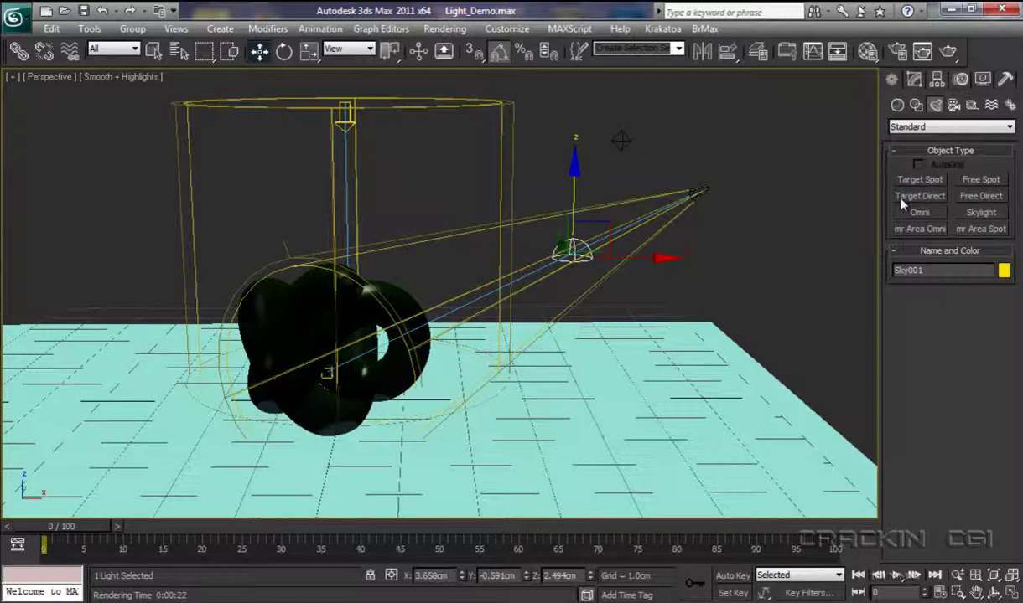
Step: Turn Sky001 off in the Light Lister and do a test render without the skylight
left_click(90, 29)
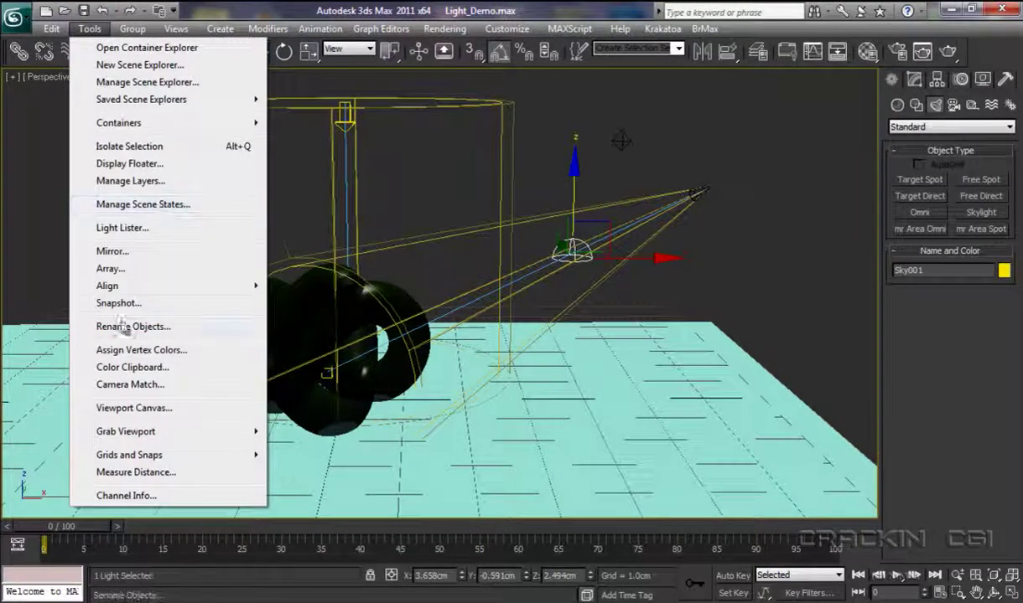
left_click(120, 226)
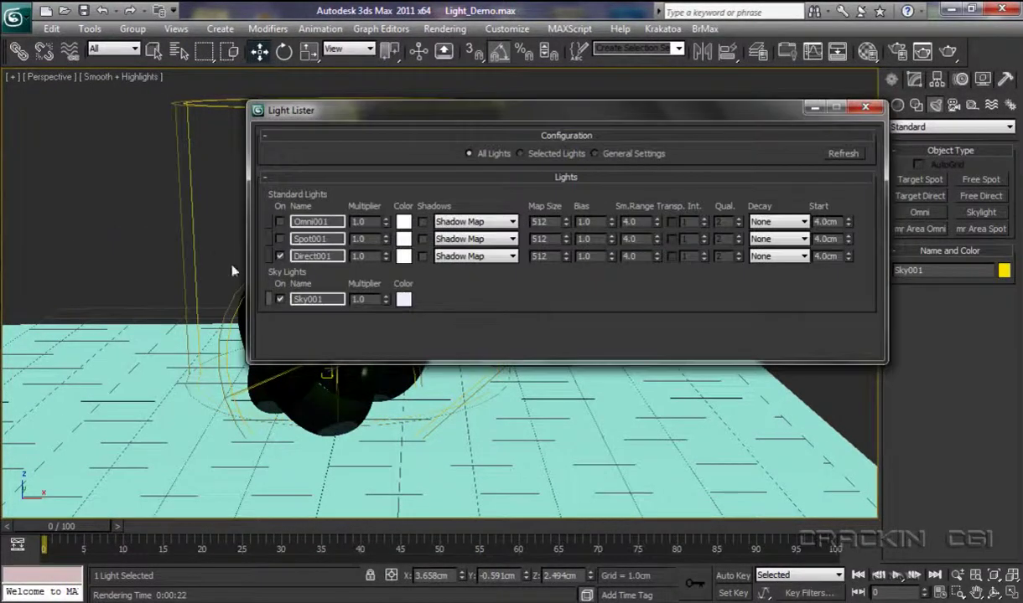
left_click(282, 301)
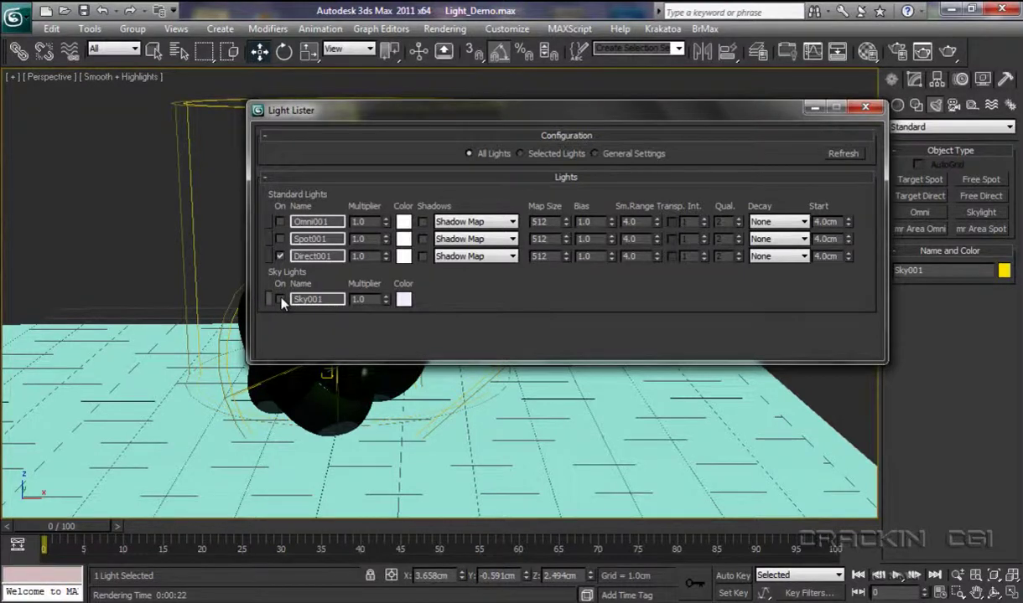
left_click(865, 107)
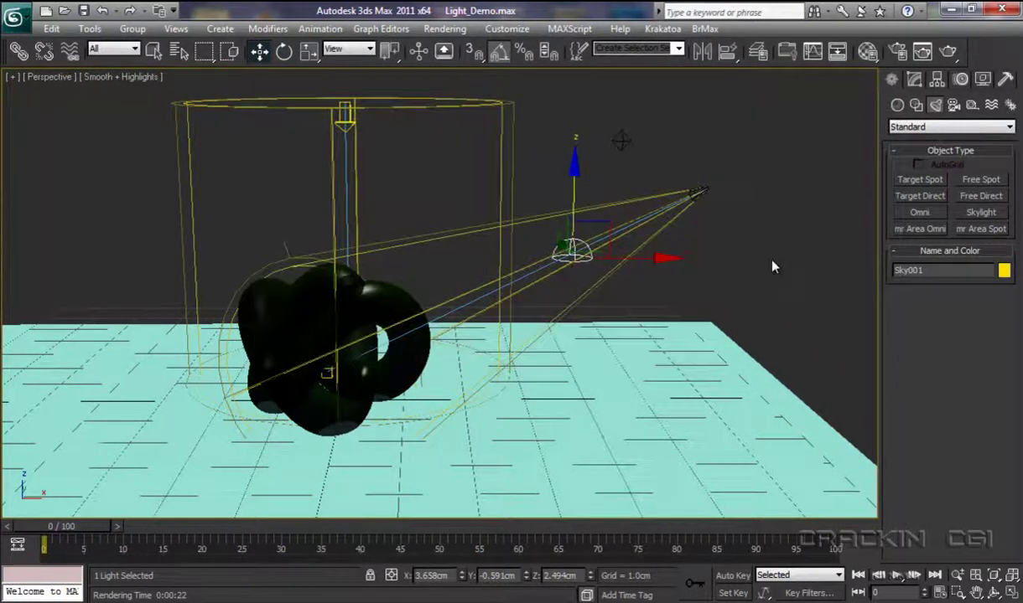
left_click(947, 51)
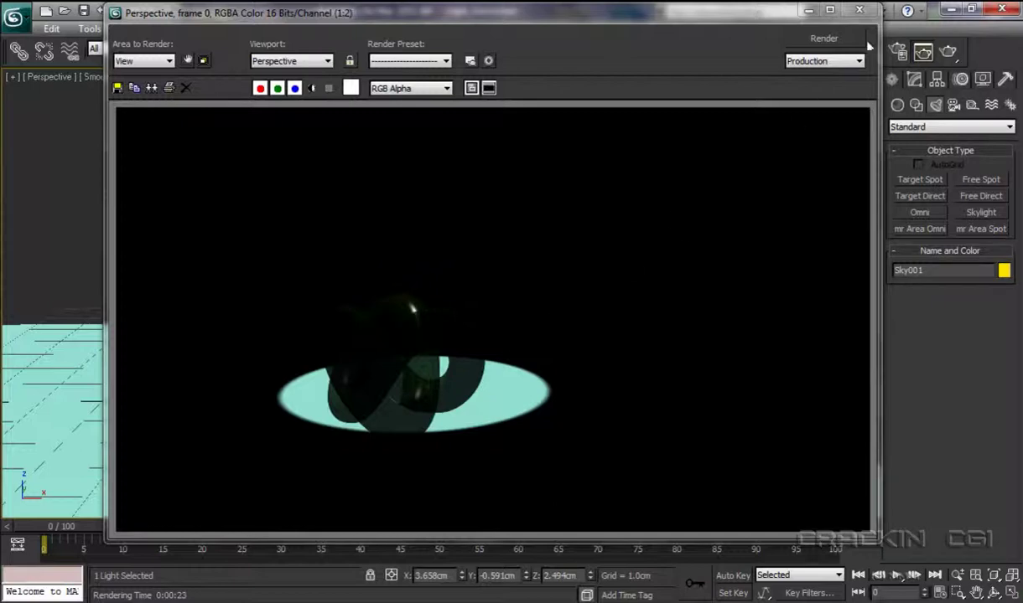
left_click(858, 10)
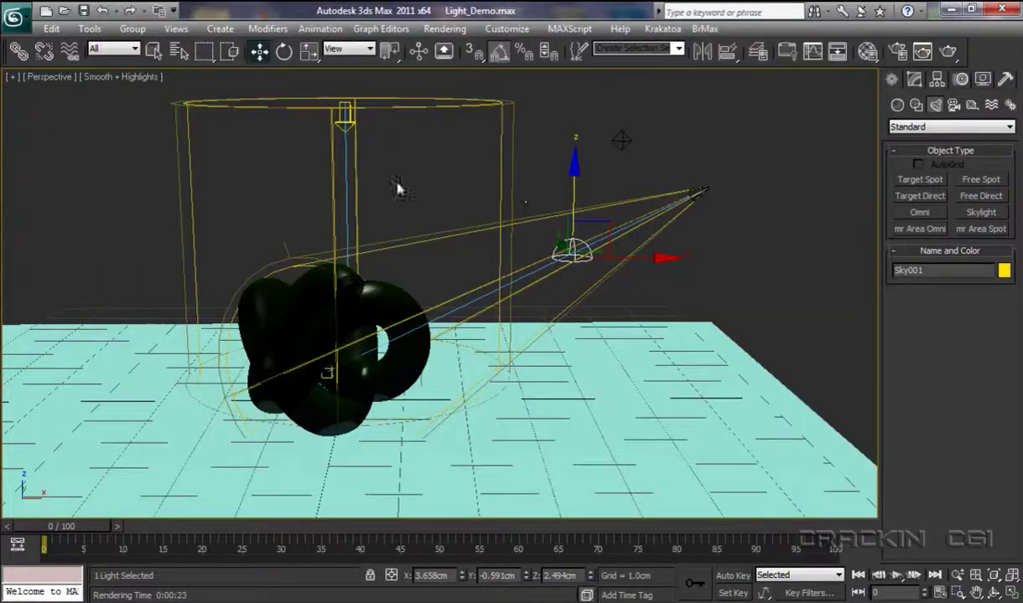
Step: Turn Sky001 back on in the Light Lister and render the fully skylit plane
left_click(89, 29)
left_click(123, 228)
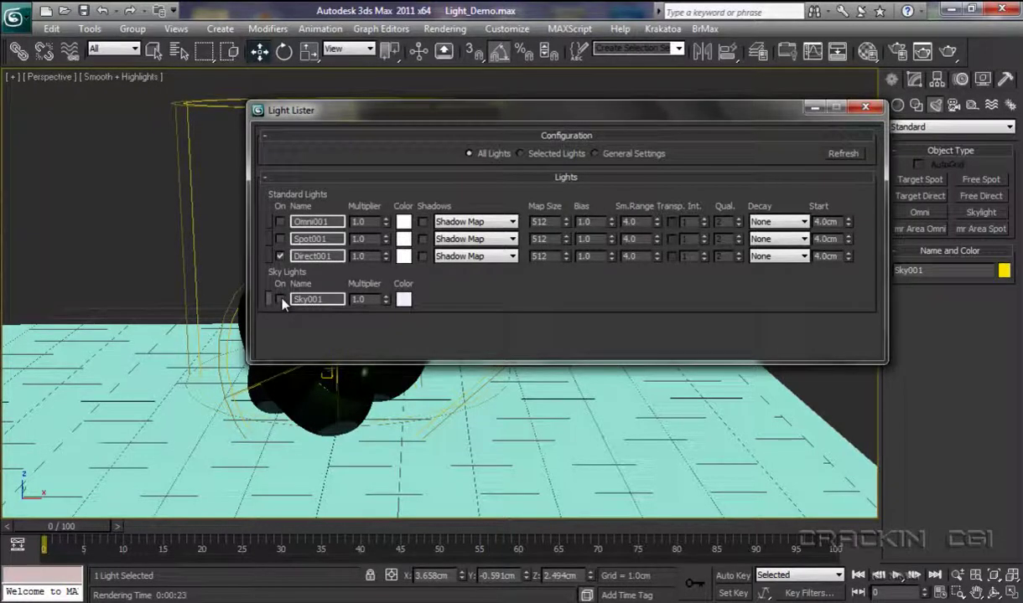
left_click(281, 300)
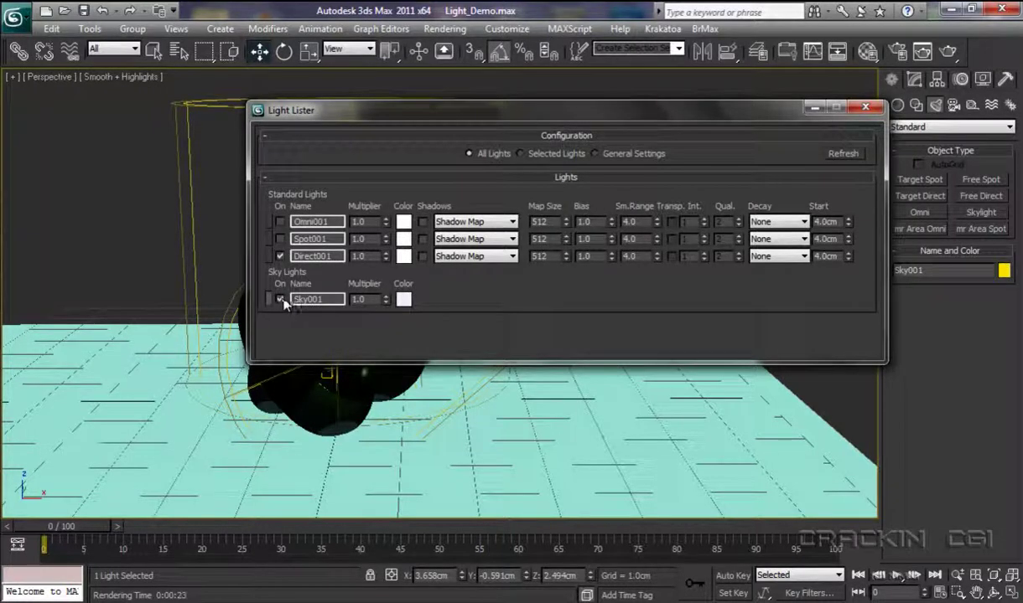
left_click(865, 107)
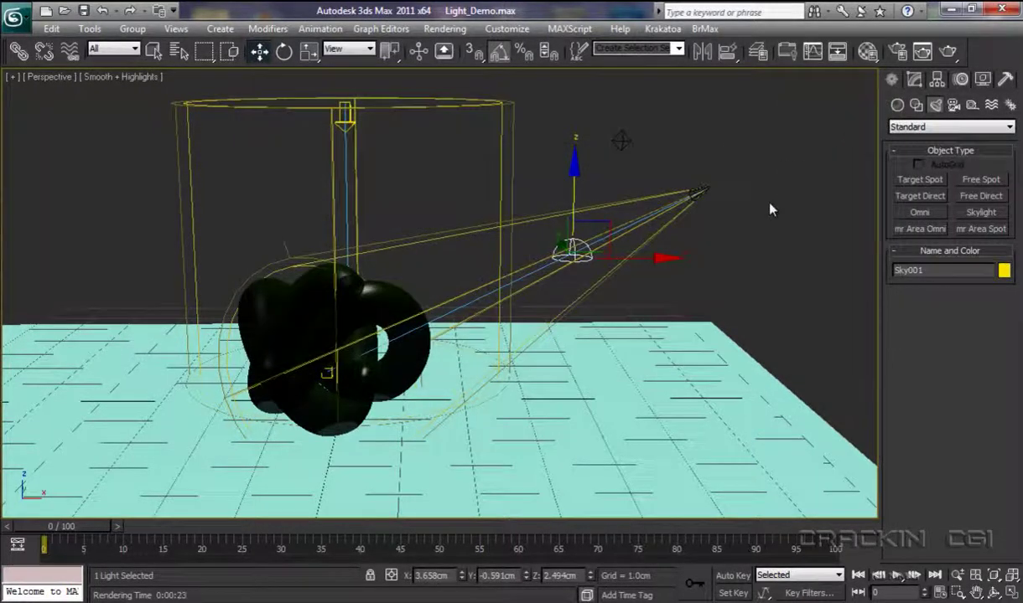
left_click(948, 53)
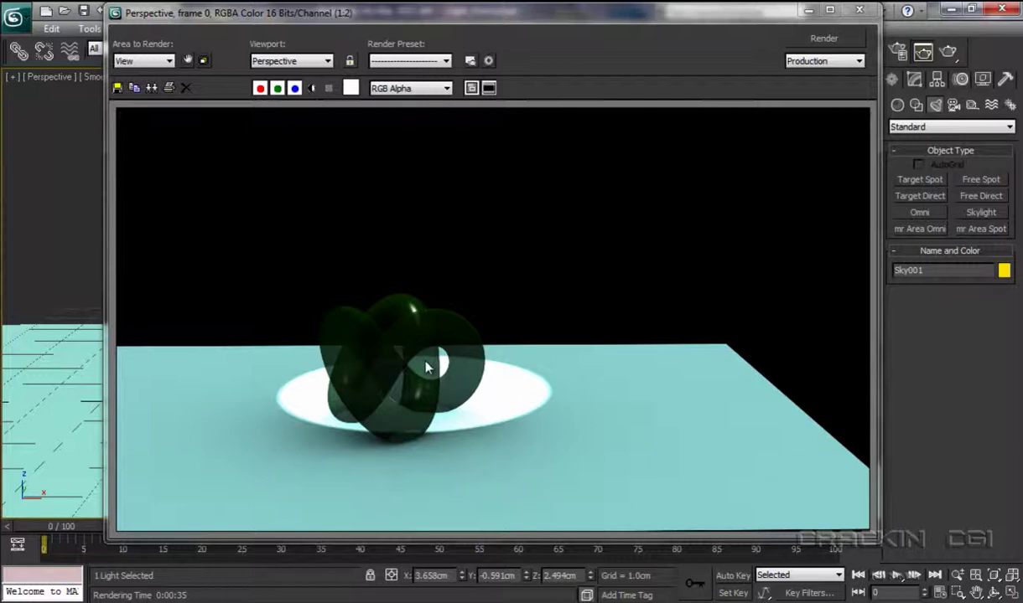
left_click(859, 9)
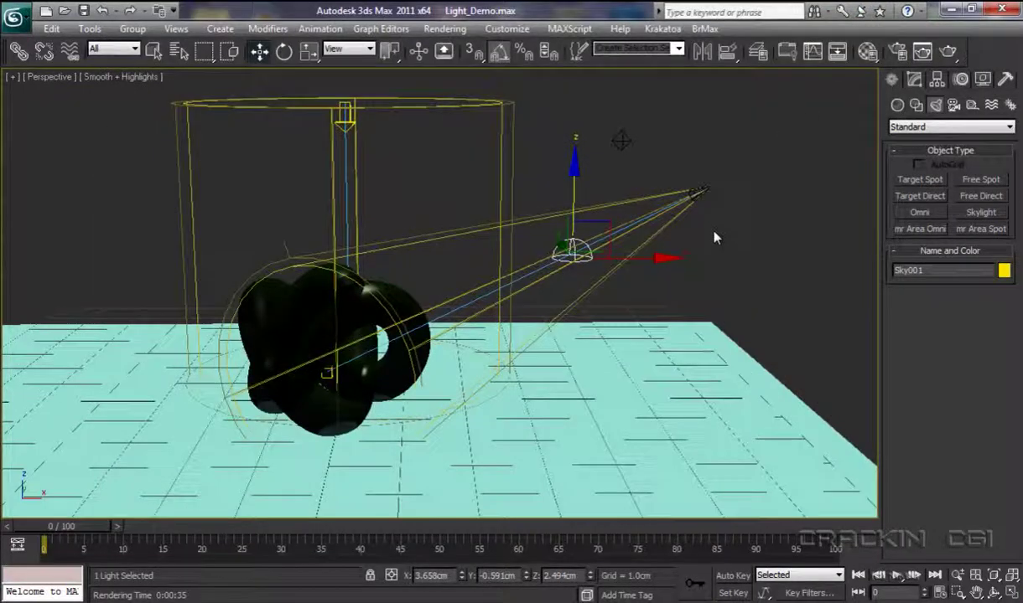